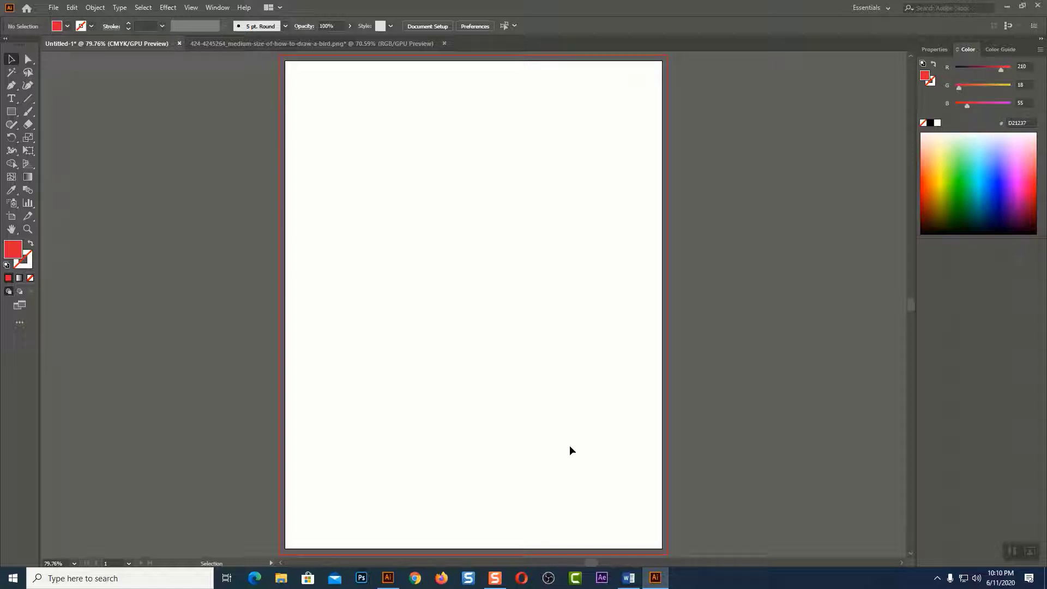
Step: Draw a small red square, then a large blue rectangle across the upper artboard
left_click(10, 113)
left_click_drag(421, 209, 518, 301)
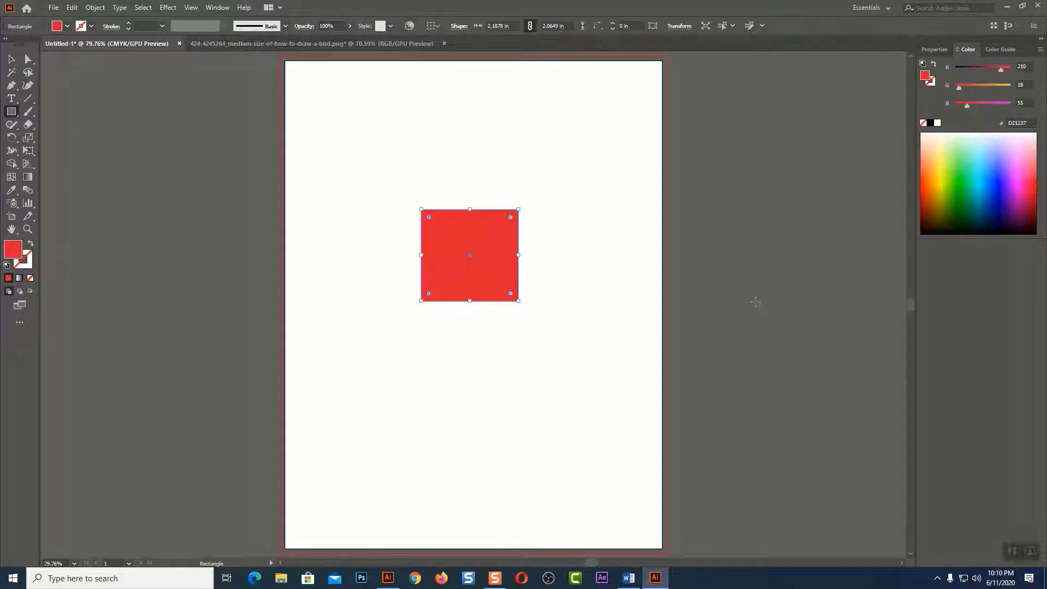
mouse_move(307, 112)
left_mouse_down()
mouse_move(554, 400)
mouse_move(643, 434)
left_mouse_up()
left_click(1028, 193)
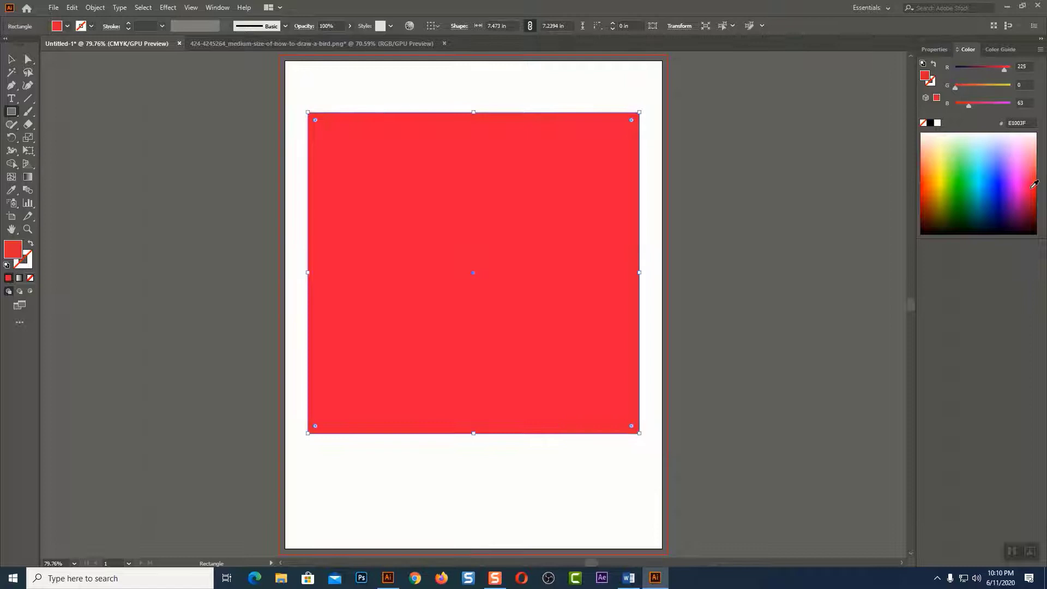
left_click(1008, 167)
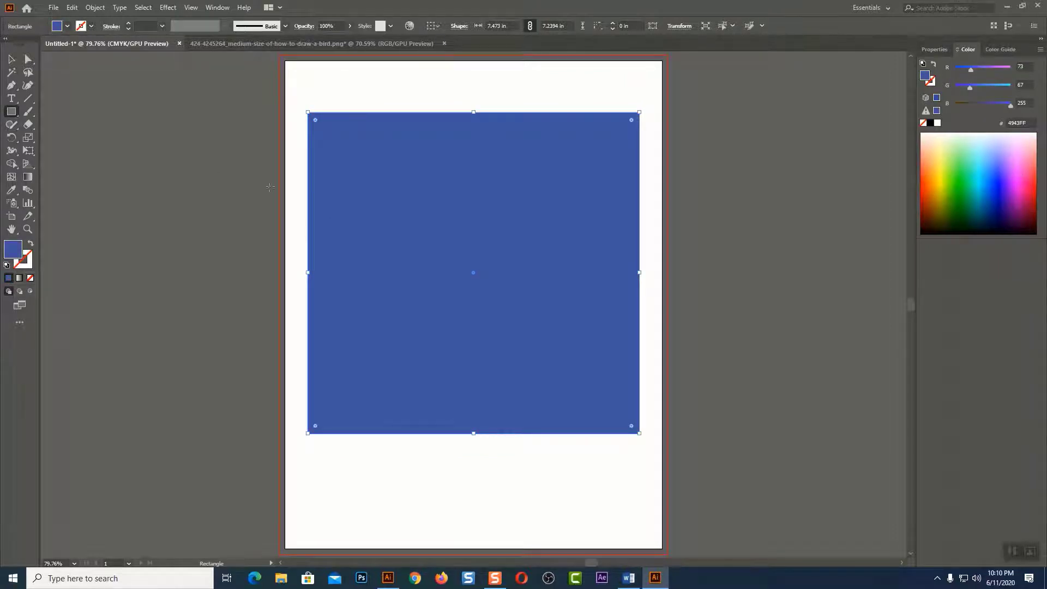
Step: Add two green rectangles and a light-blue one, then select the blue and green rectangles
left_click_drag(292, 167, 444, 524)
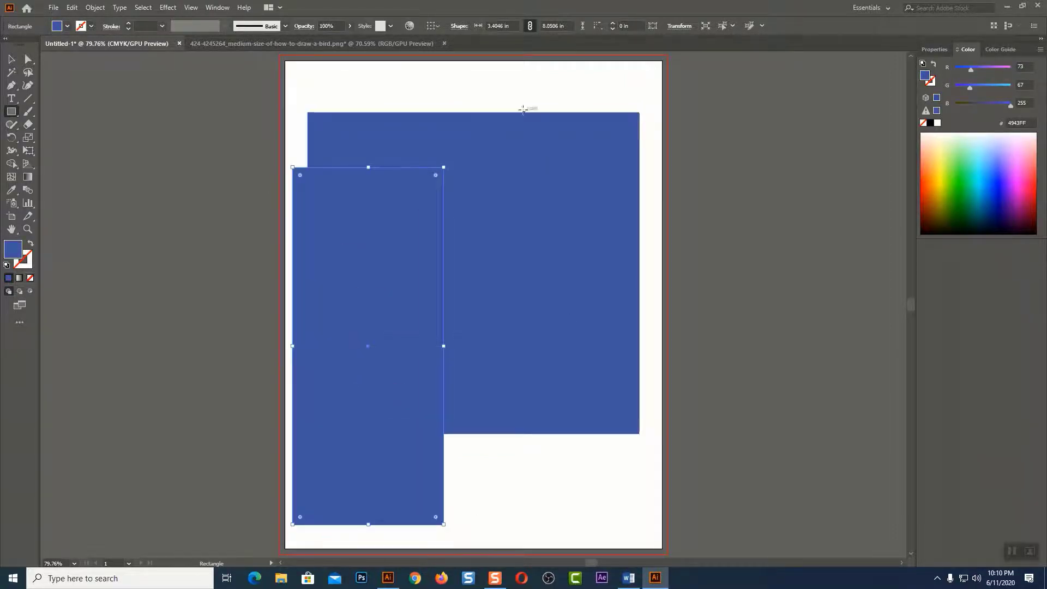
left_click(953, 171)
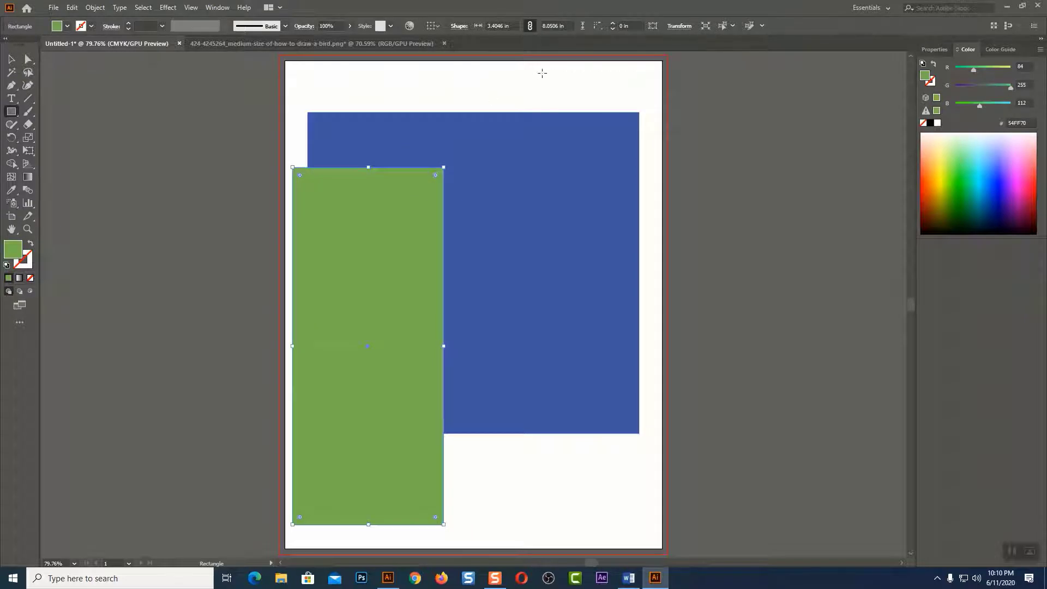
left_click_drag(536, 73, 693, 312)
left_click(964, 165)
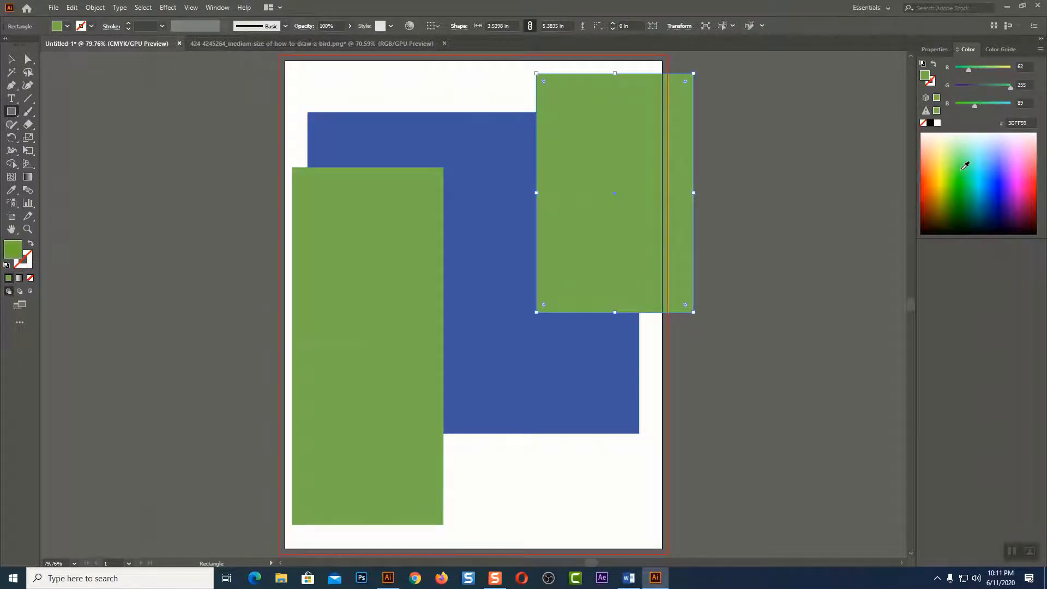
left_click_drag(509, 349, 877, 511)
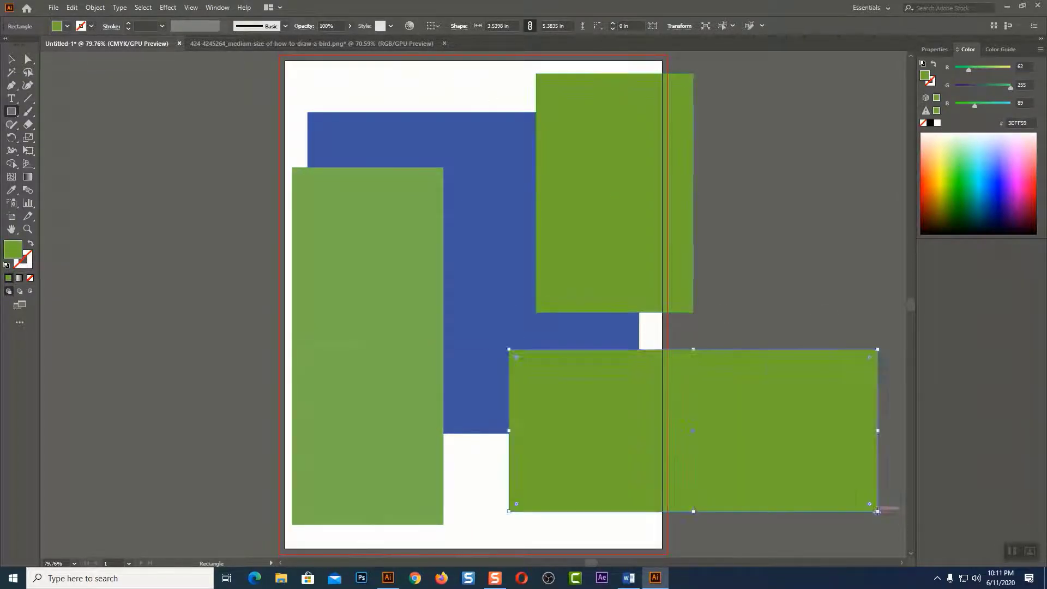
left_click(991, 152)
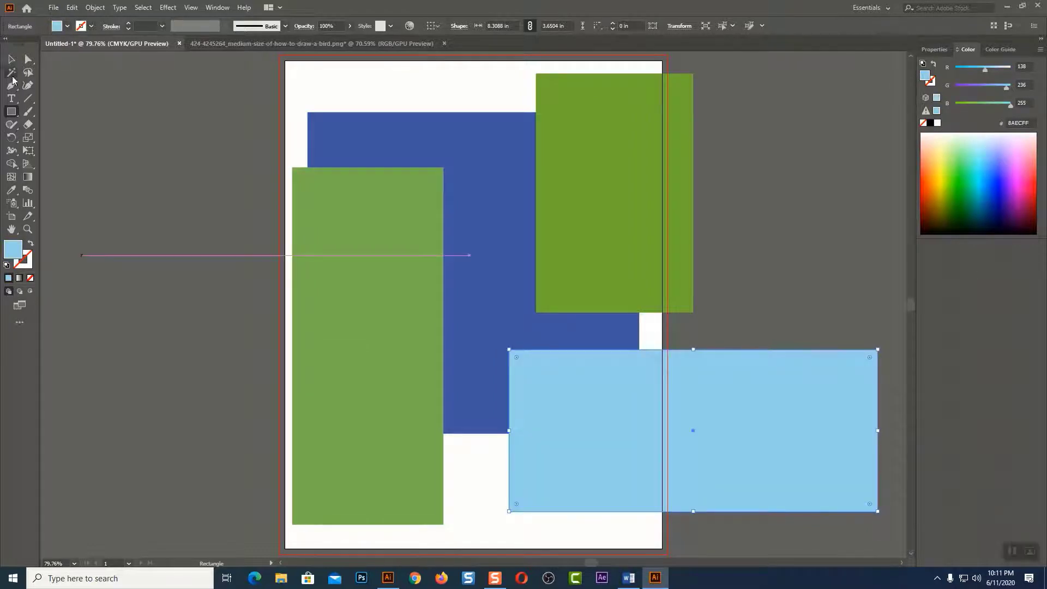
left_click(11, 58)
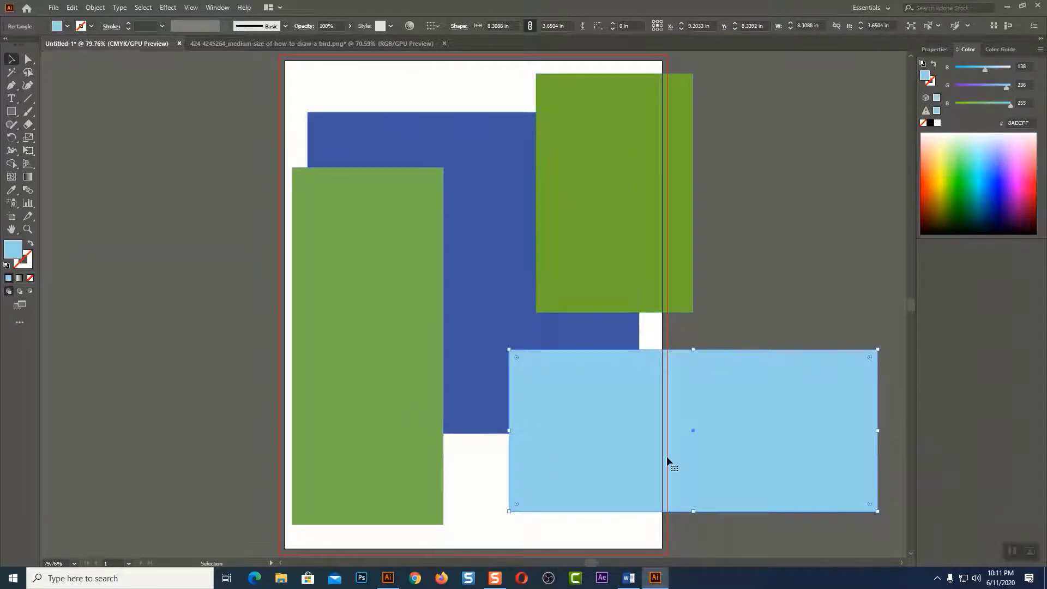
left_click_drag(321, 163, 542, 304)
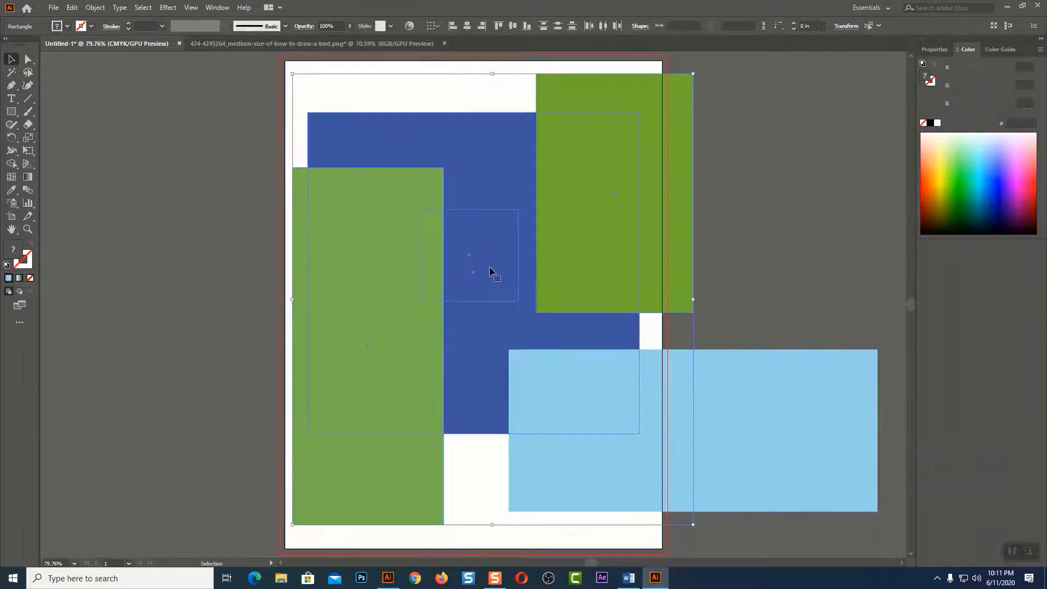
Step: Move the rectangles off the artboard and round the red square into a circle
left_click(725, 276)
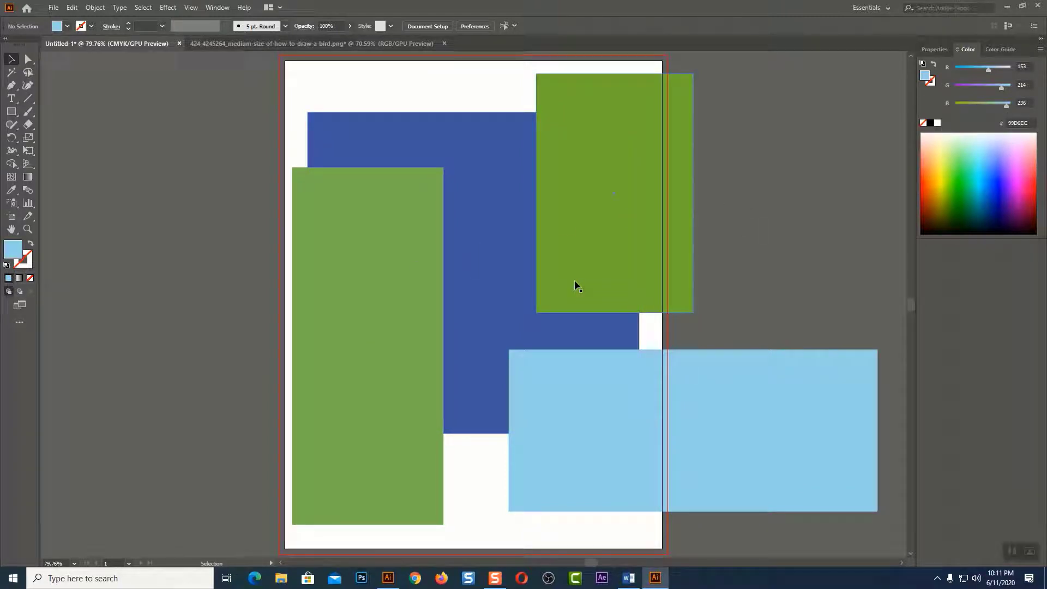
left_click(404, 310)
left_click_drag(412, 298, 175, 268)
left_click_drag(660, 196, 824, 196)
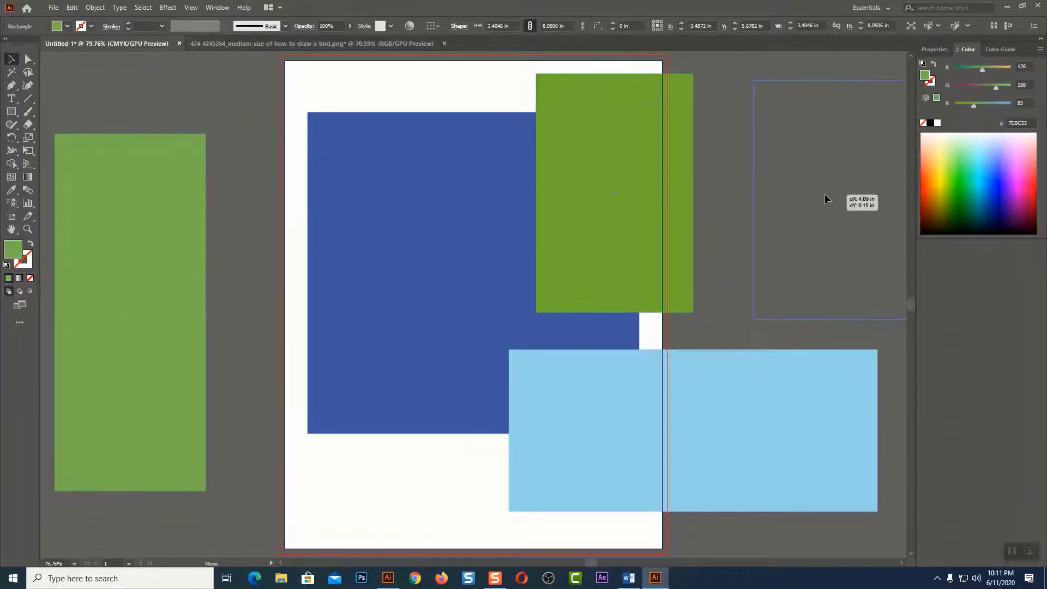
left_click_drag(637, 410, 798, 497)
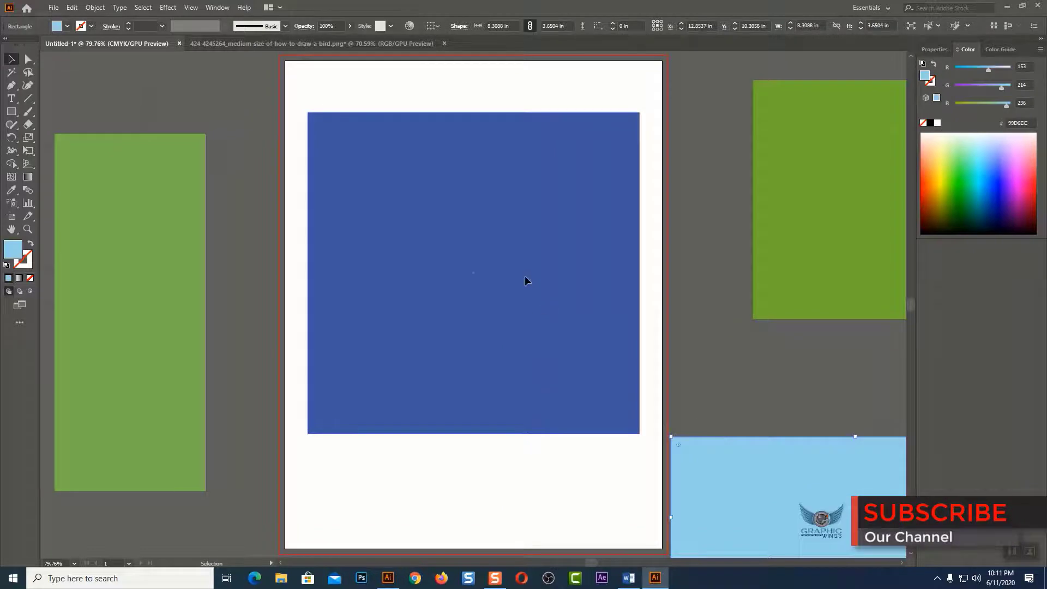
left_click_drag(524, 276, 156, 168)
left_click(472, 271)
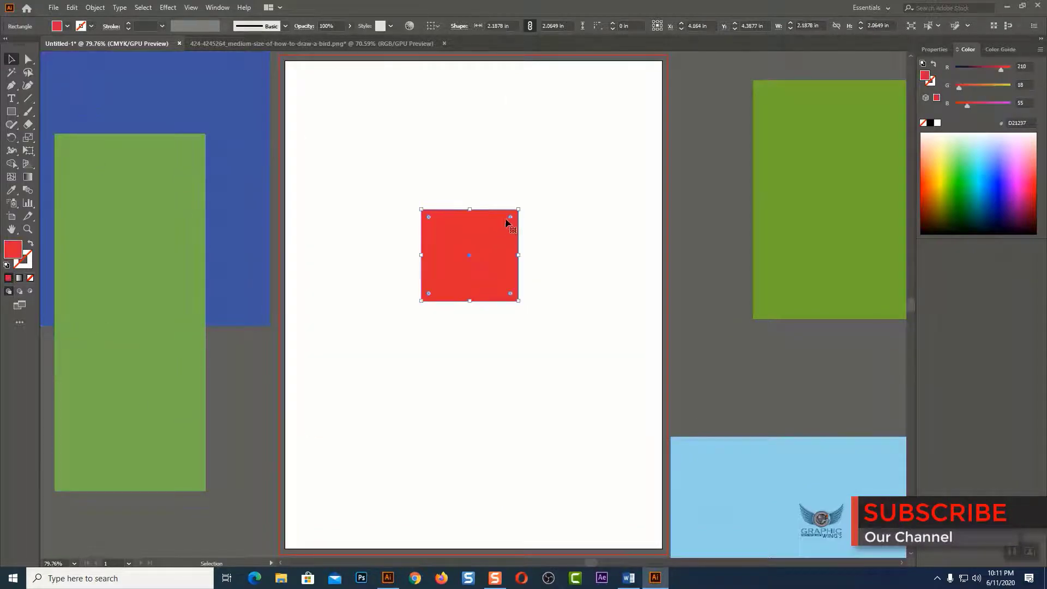
left_click_drag(510, 220, 433, 260)
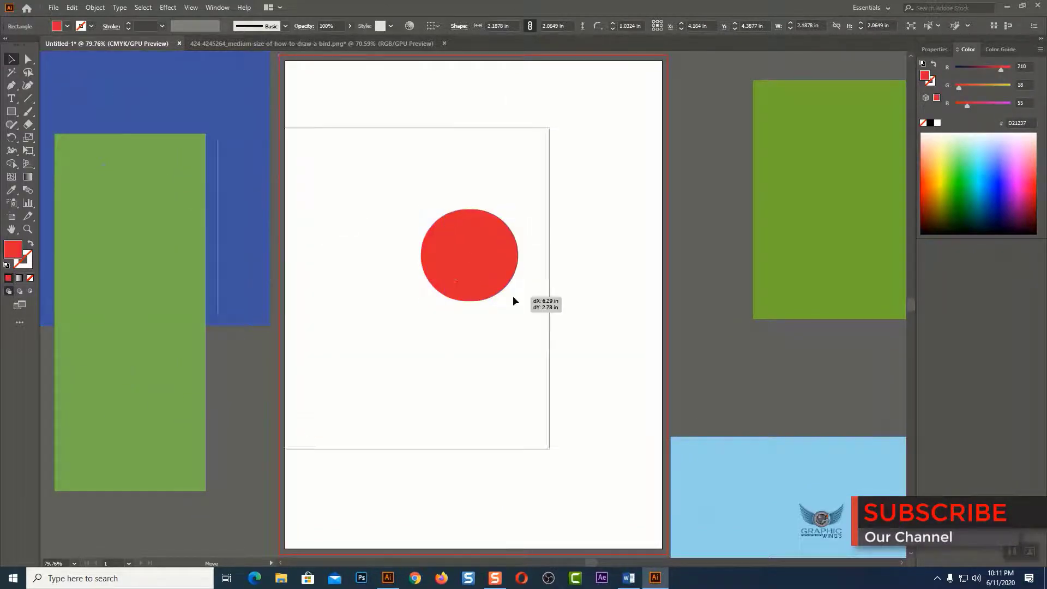
Step: Move the blue, green and light-blue rectangles back over the circle
left_click_drag(229, 182, 598, 280)
mouse_move(796, 249)
left_mouse_down()
mouse_move(707, 264)
mouse_move(583, 249)
left_mouse_up()
left_click_drag(765, 532, 553, 395)
left_click_drag(155, 330, 377, 345)
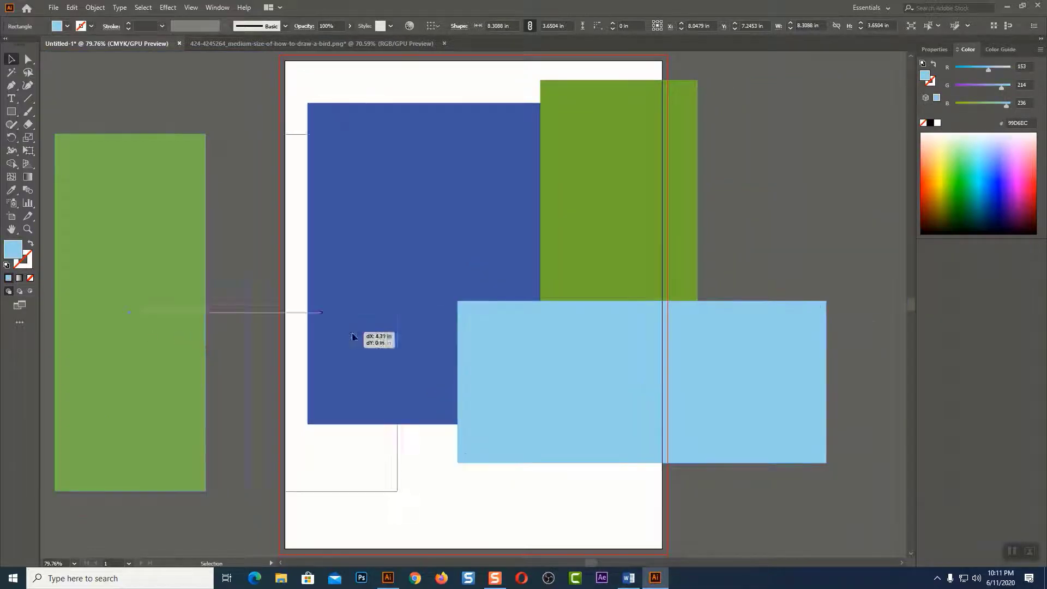
Step: Shift the tall left green rectangle lower and right, down to the artboard's bottom edge
left_click(815, 292)
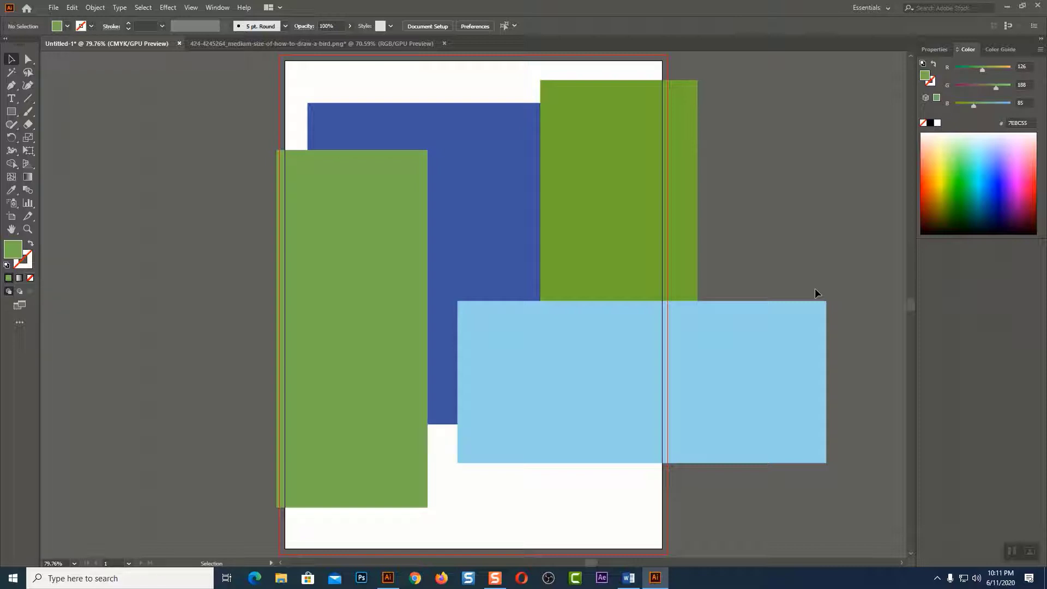
mouse_move(348, 310)
left_mouse_down()
mouse_move(360, 286)
mouse_move(370, 355)
left_mouse_up()
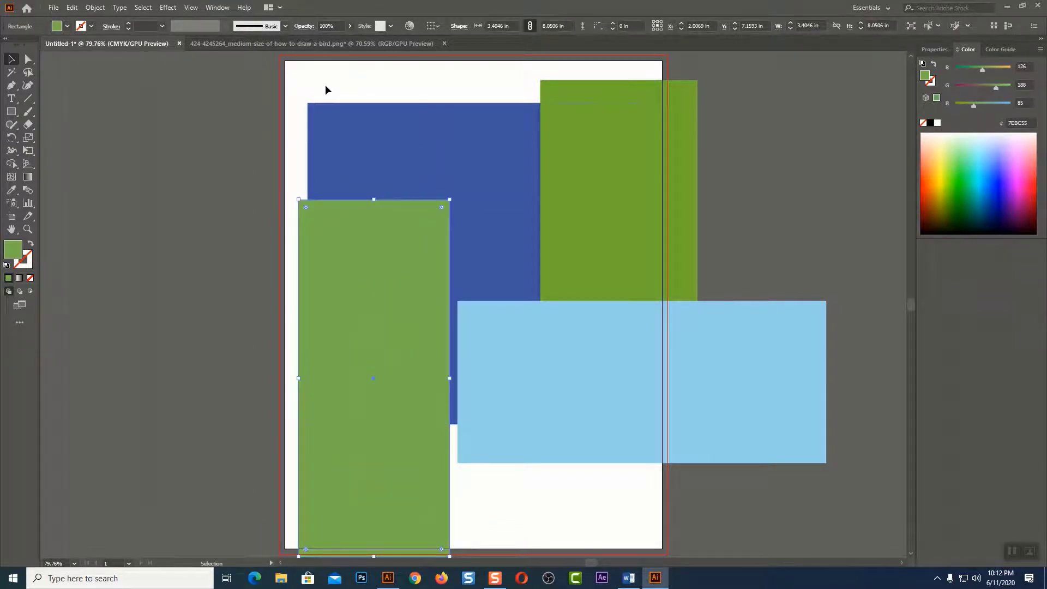
Step: Select the tall left green rectangle and bring up the Object menu's hide commands
left_click(318, 140)
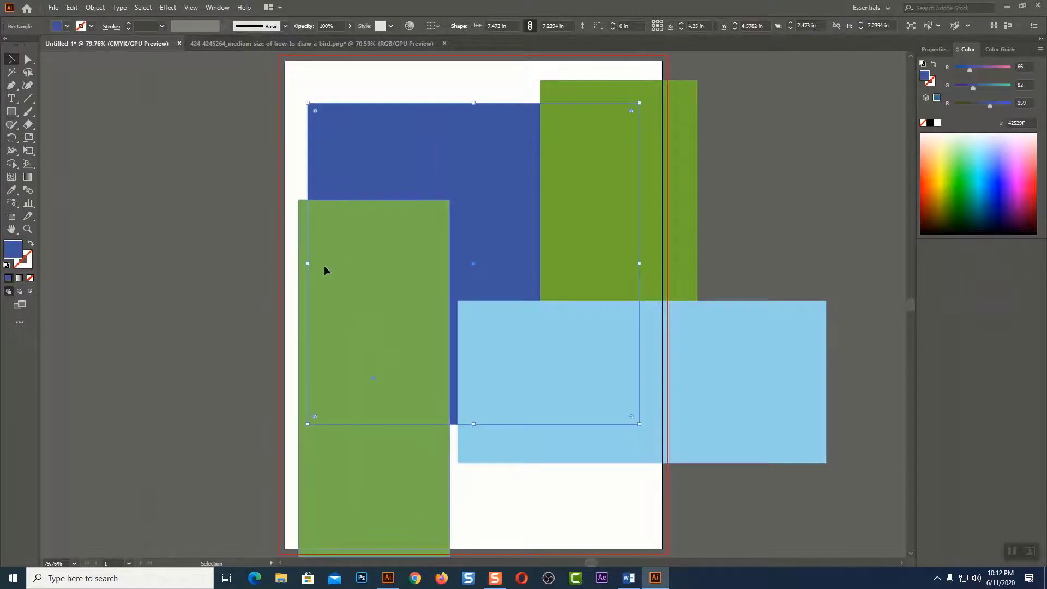
left_click(324, 265)
left_click(313, 139)
left_click(257, 174)
left_click(382, 157)
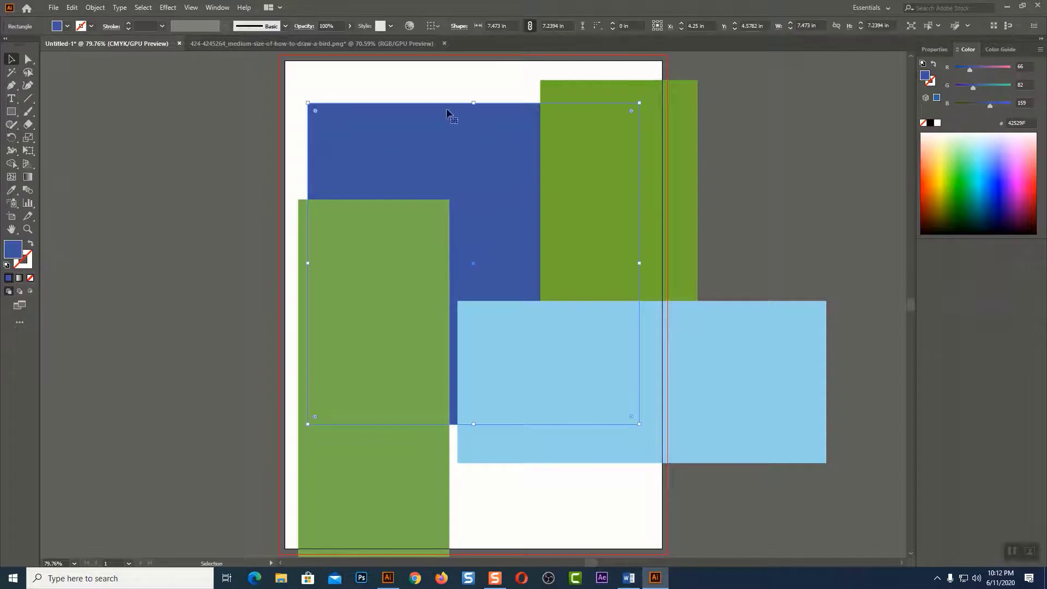
left_click(746, 189)
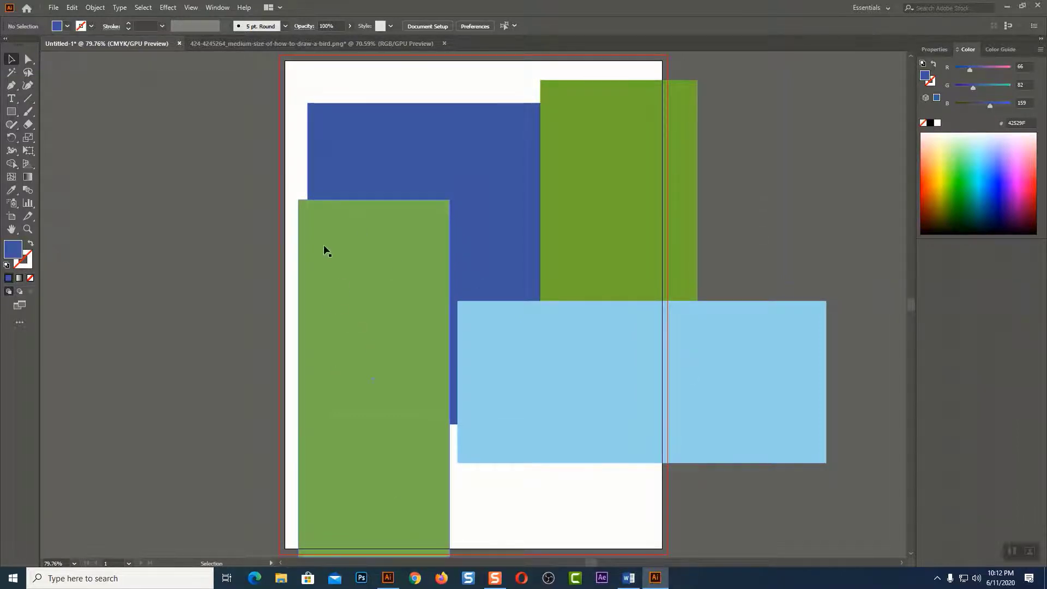
left_click(365, 256)
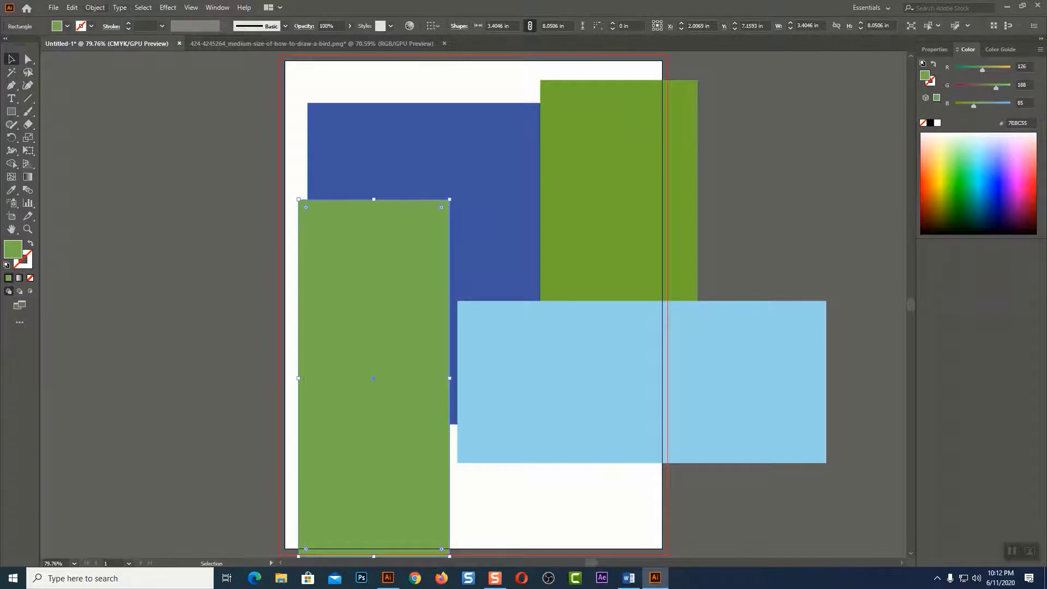
left_click(94, 7)
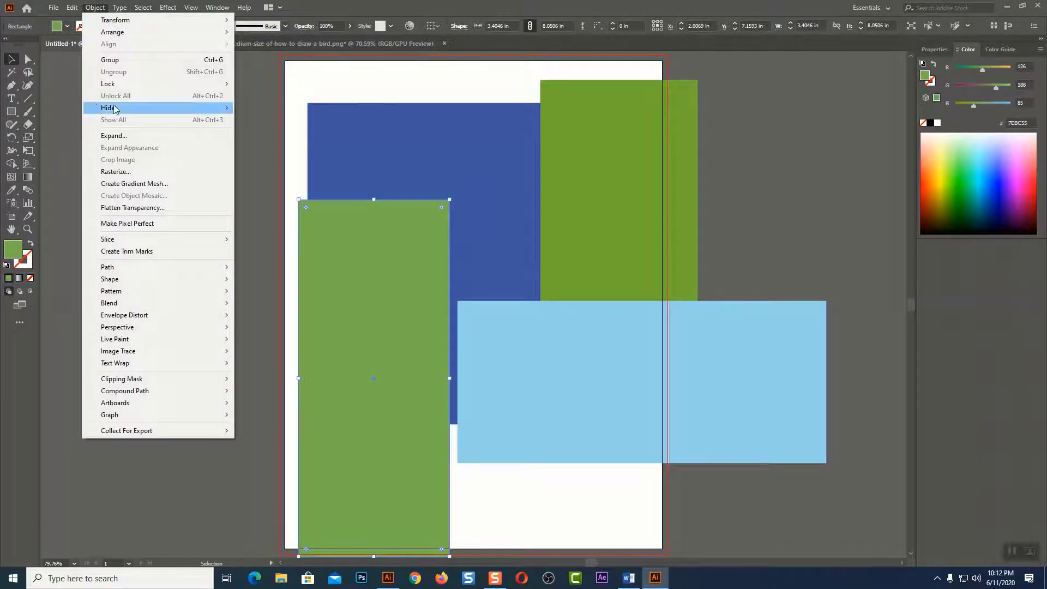
mouse_move(108, 108)
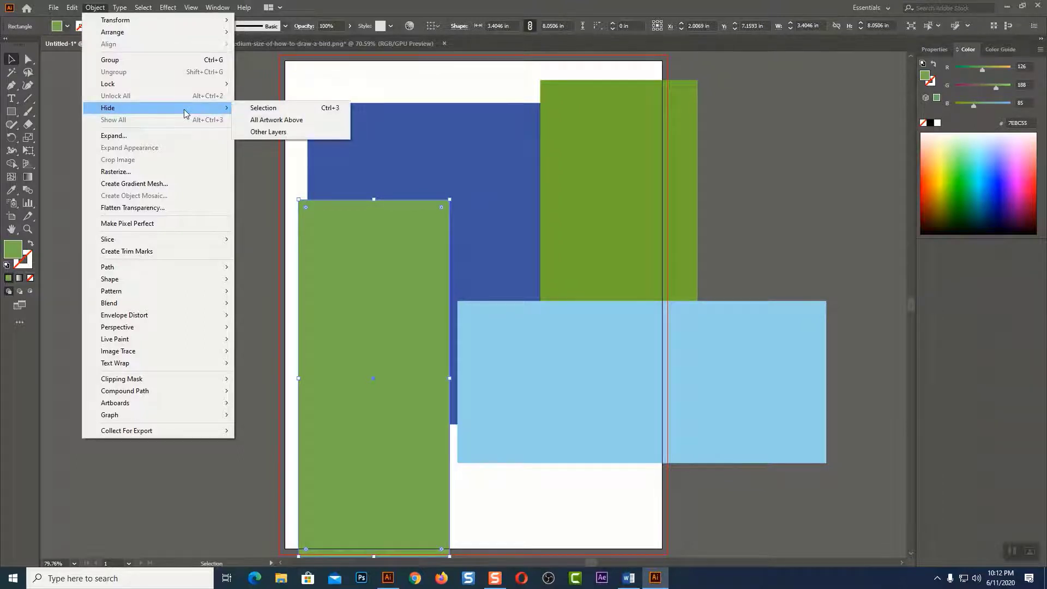
Step: Hide the left green rectangle and delete the upper-right green rectangle
left_click(259, 108)
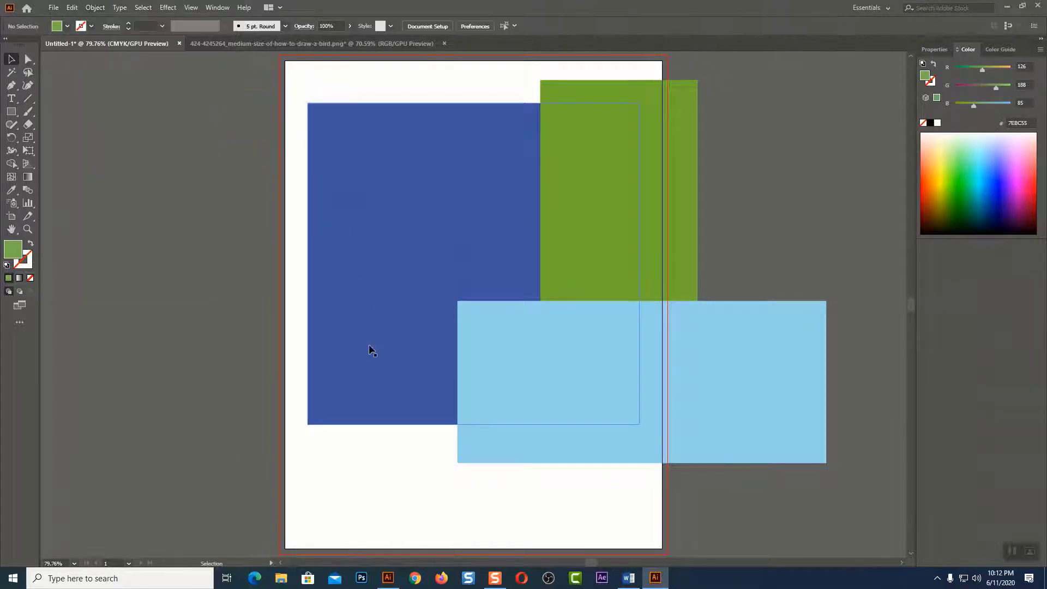
left_click(617, 237)
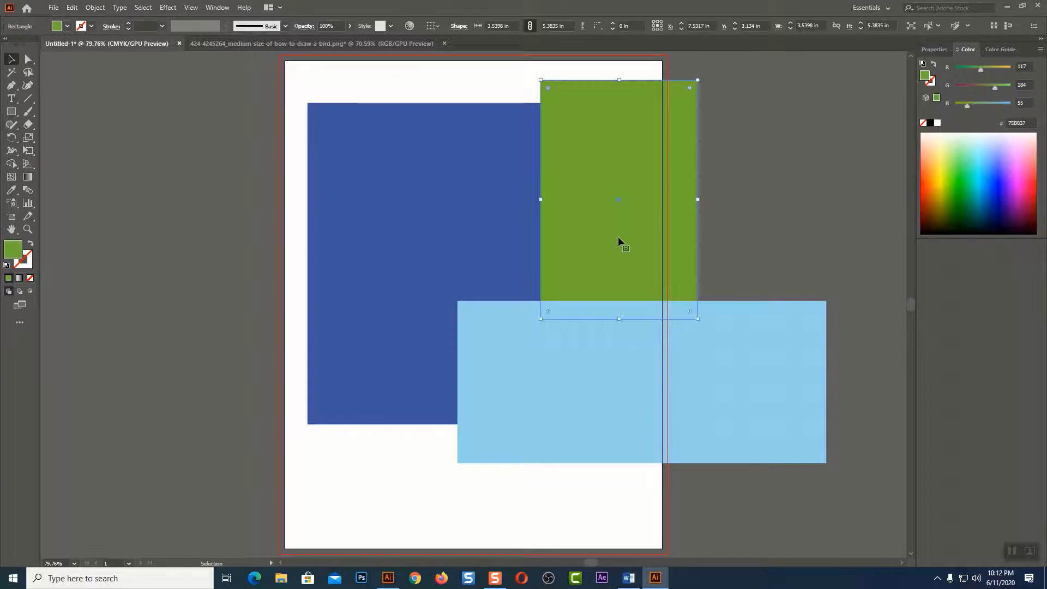
key("a")
key("Delete")
key("v")
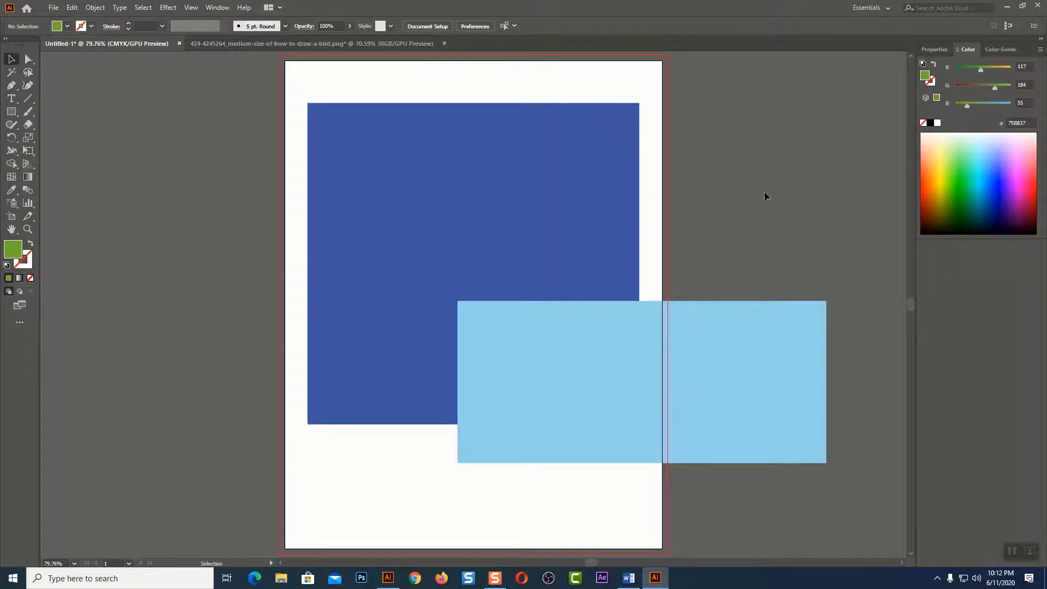
Step: Delete the blue and light-blue rectangles to reveal the red circle
left_click(597, 193)
key("a")
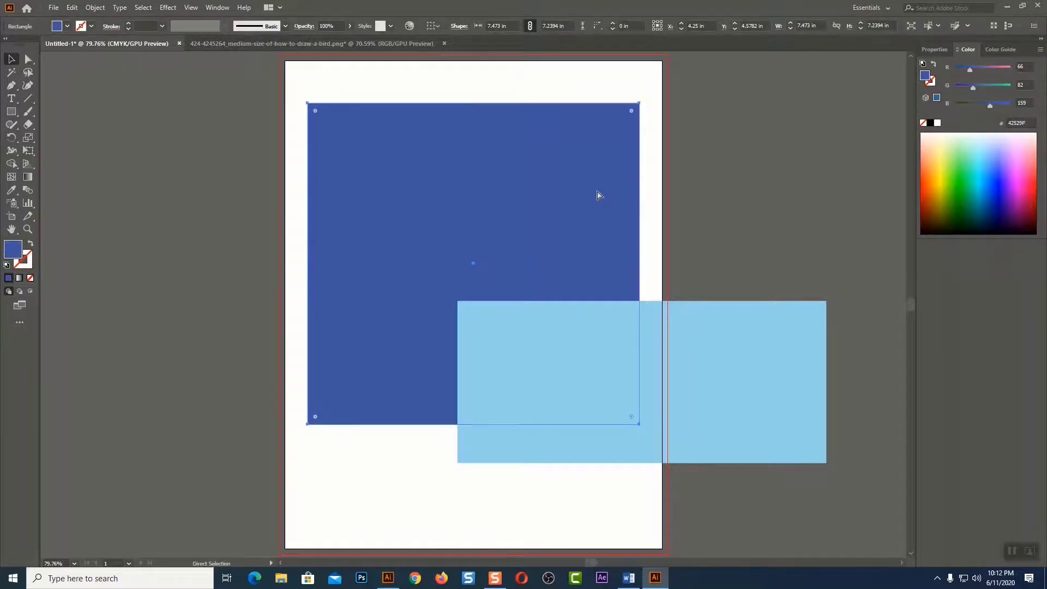
key("Delete")
key("v")
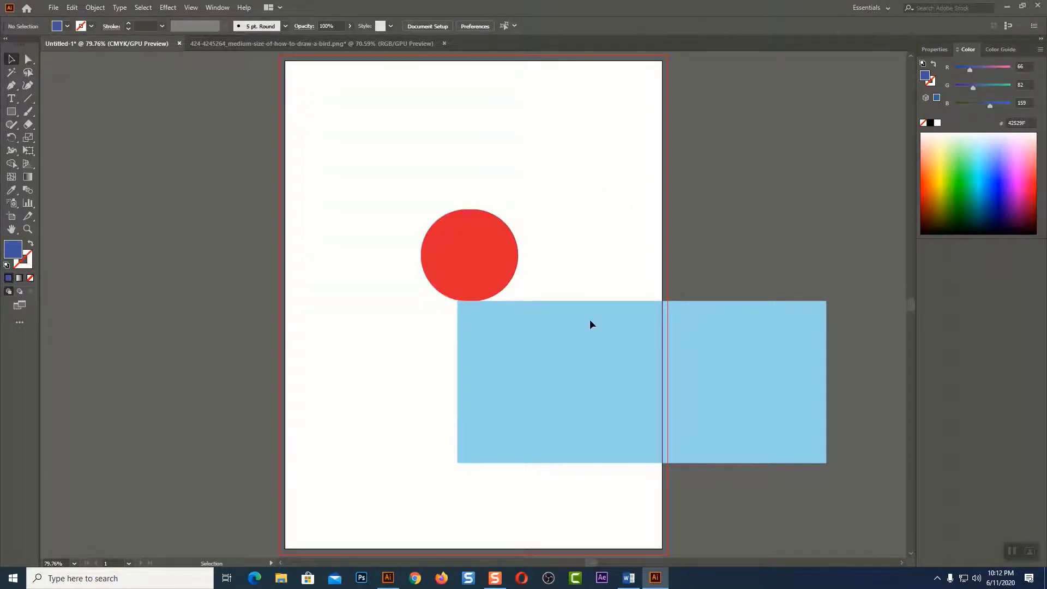
left_click(591, 322)
key("a")
key("Delete")
key("v")
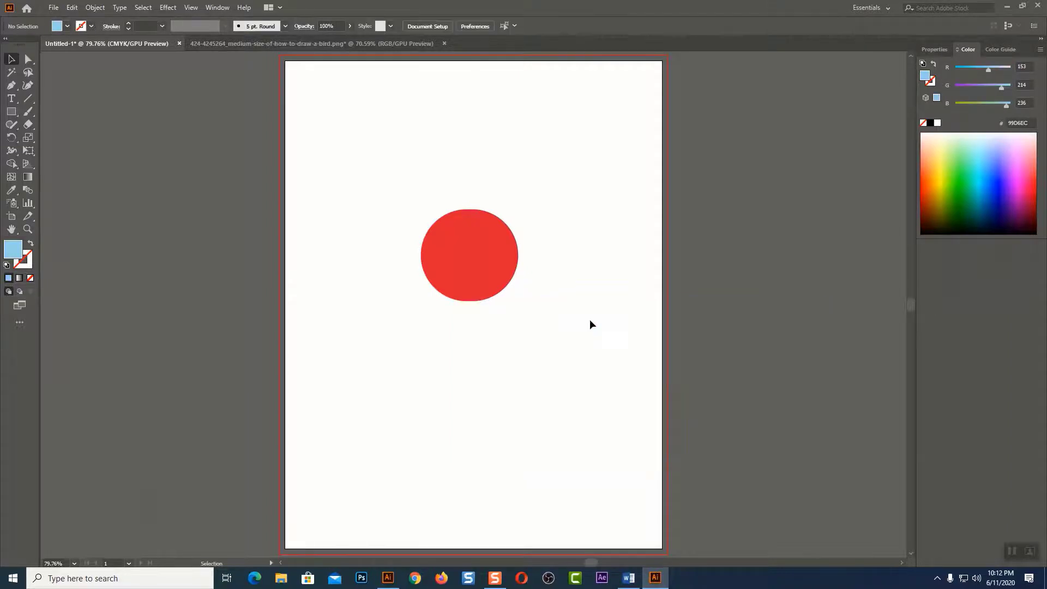
Step: Reduce the circle's corner rounding into a rounded square and fill it green
left_click(498, 250)
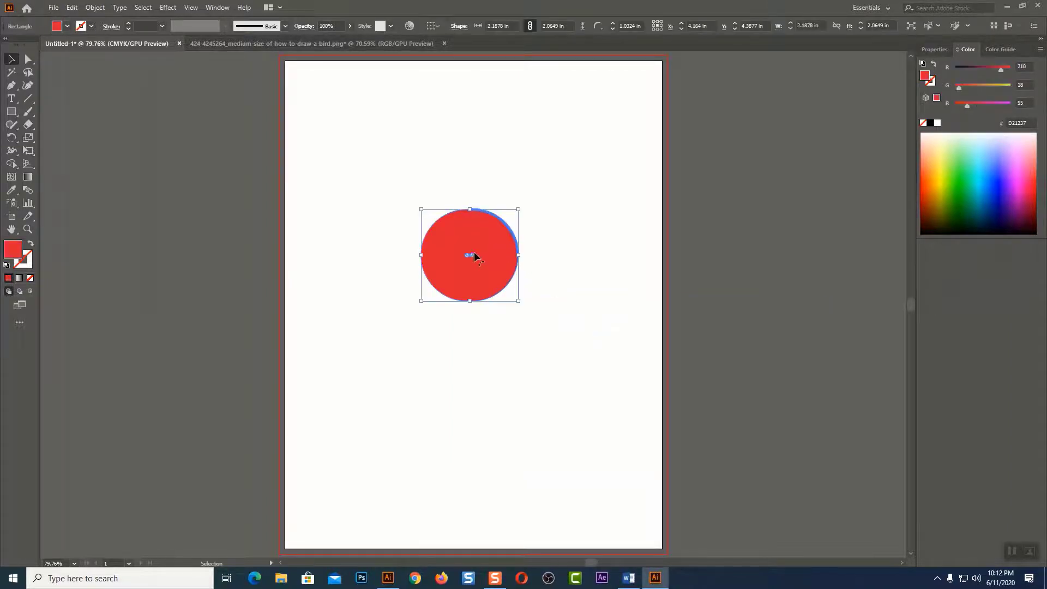
left_click_drag(521, 283, 580, 315)
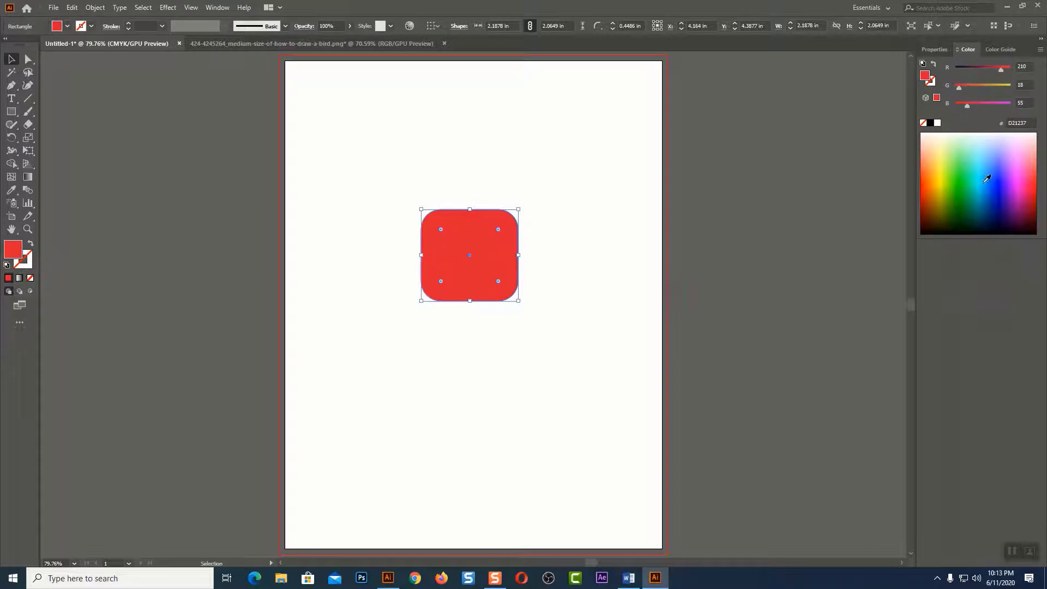
left_click(966, 172)
left_click(587, 238)
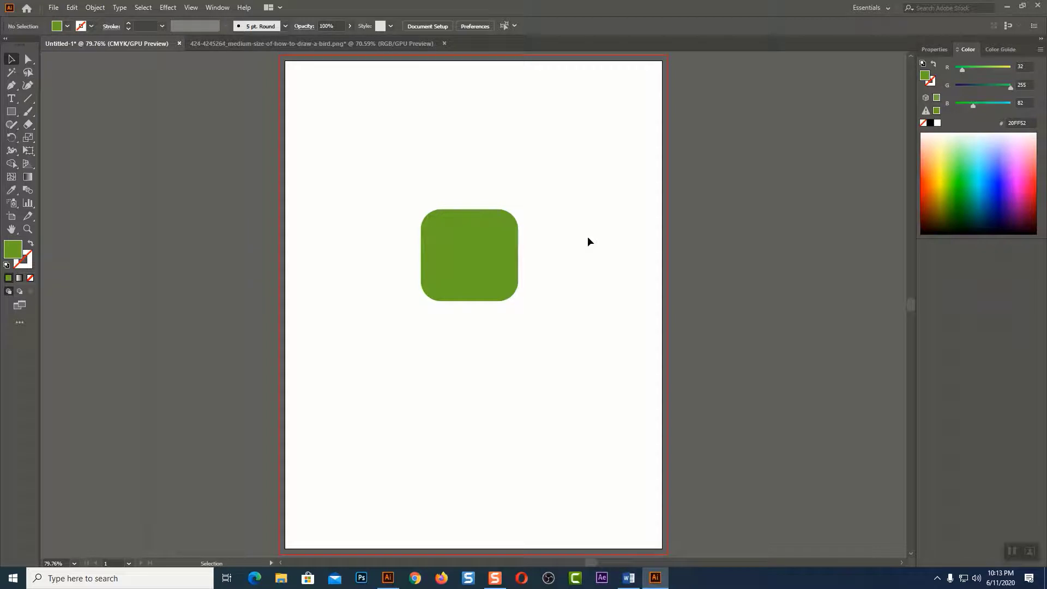
left_click(95, 7)
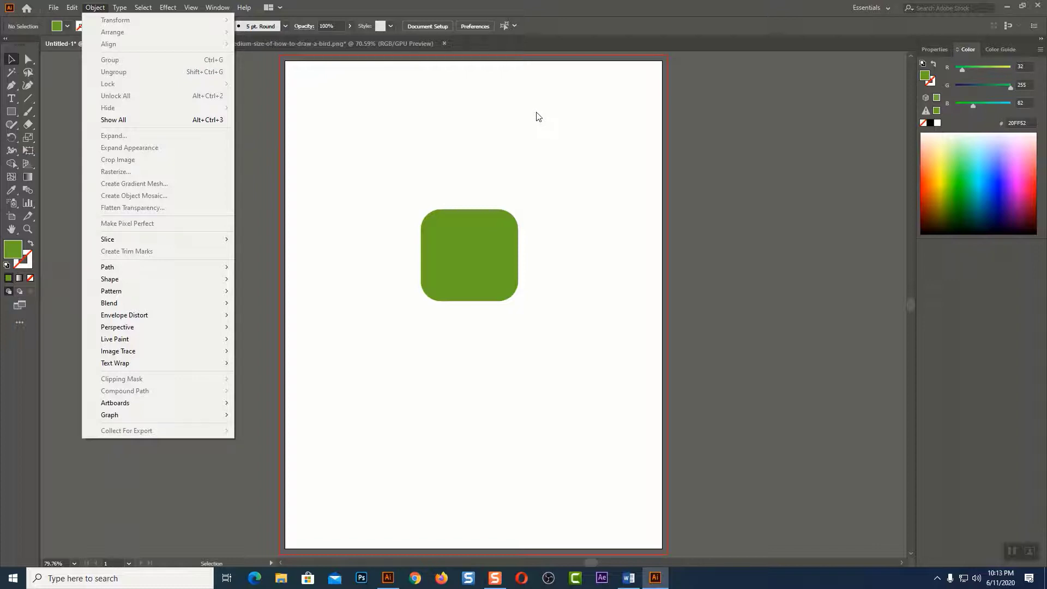
left_click(747, 181)
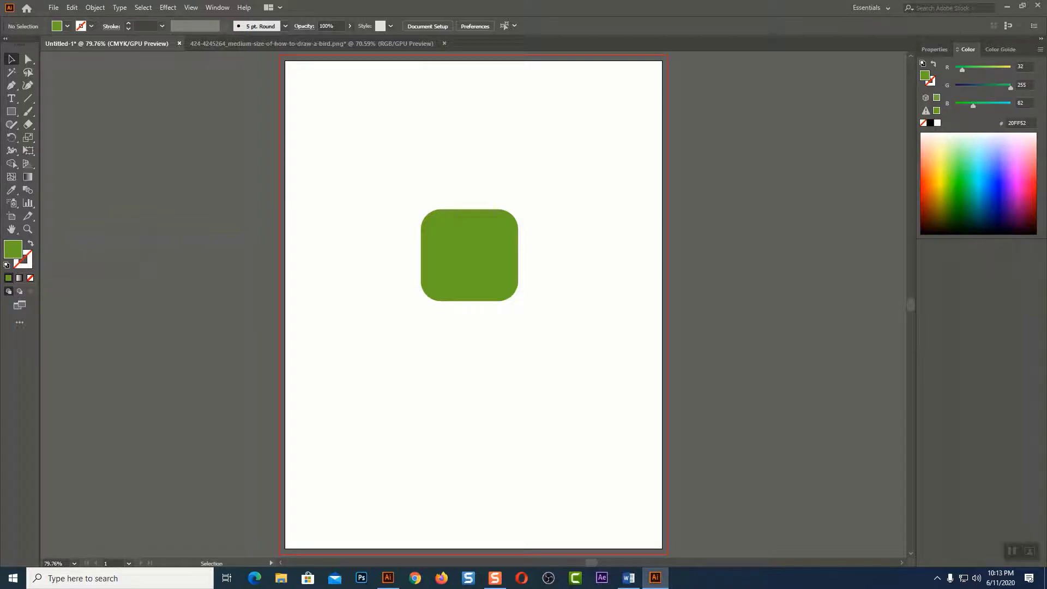
Step: Draw four green rectangles beside and across the artboard's right edge
left_click(11, 112)
left_click_drag(694, 108, 774, 273)
left_click_drag(804, 140, 885, 348)
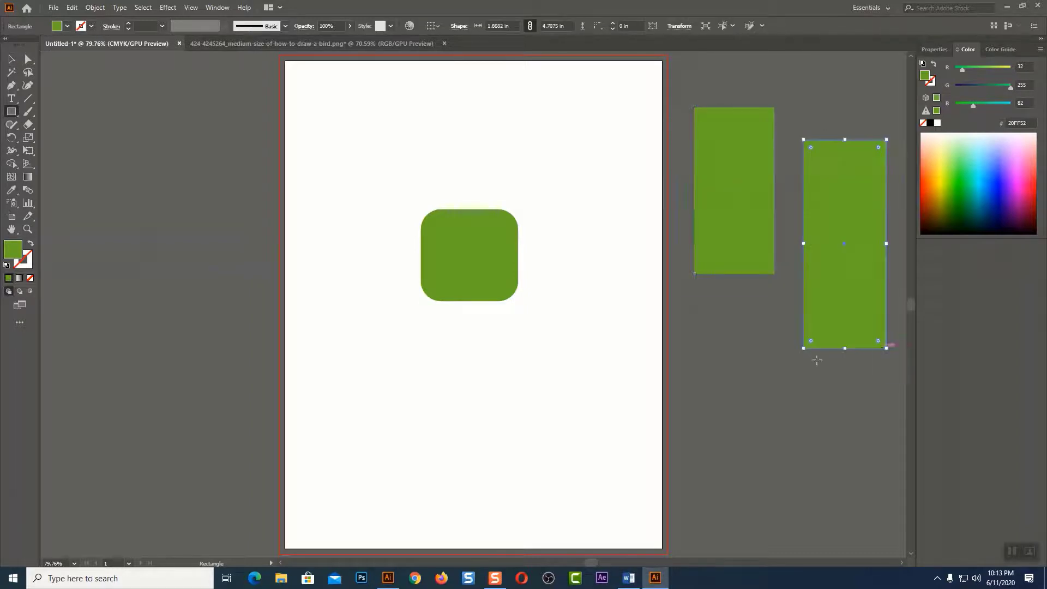
left_click_drag(669, 312, 784, 396)
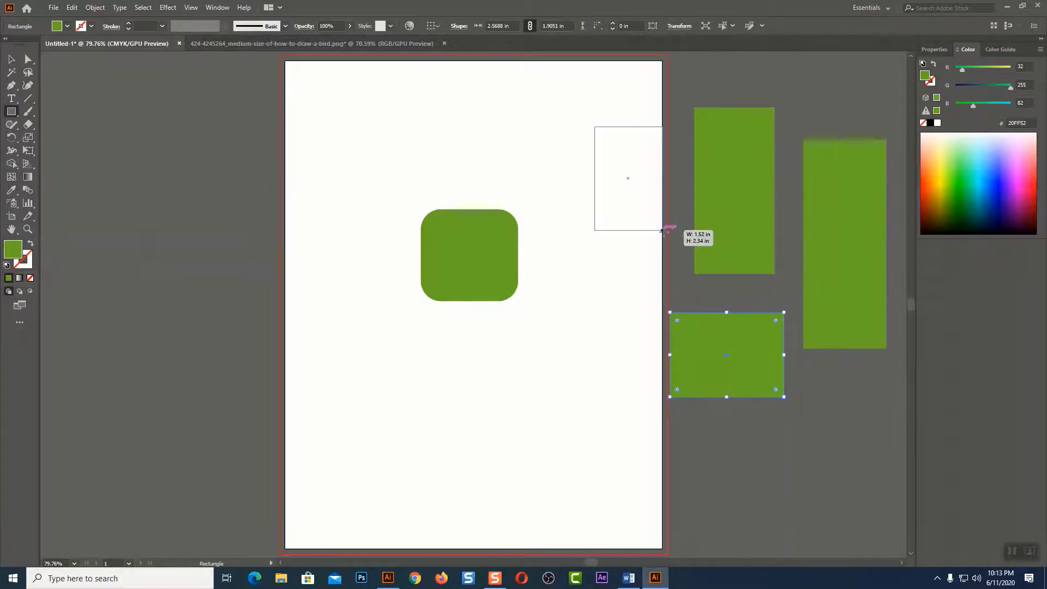
left_click_drag(594, 126, 680, 268)
Step: Group the four green rectangles and hide the group
left_click(13, 59)
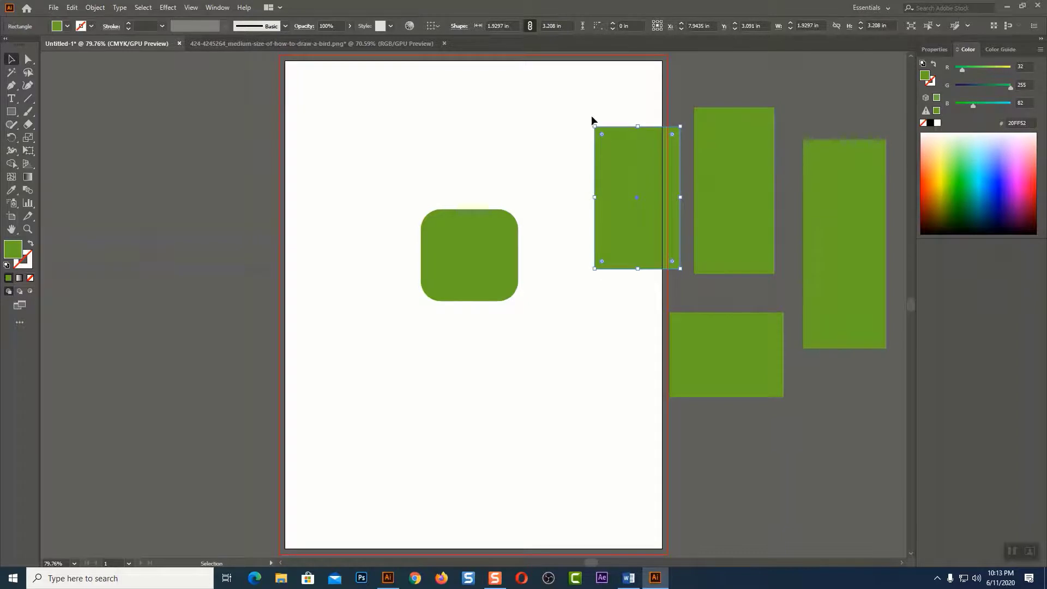
left_click_drag(611, 79, 895, 478)
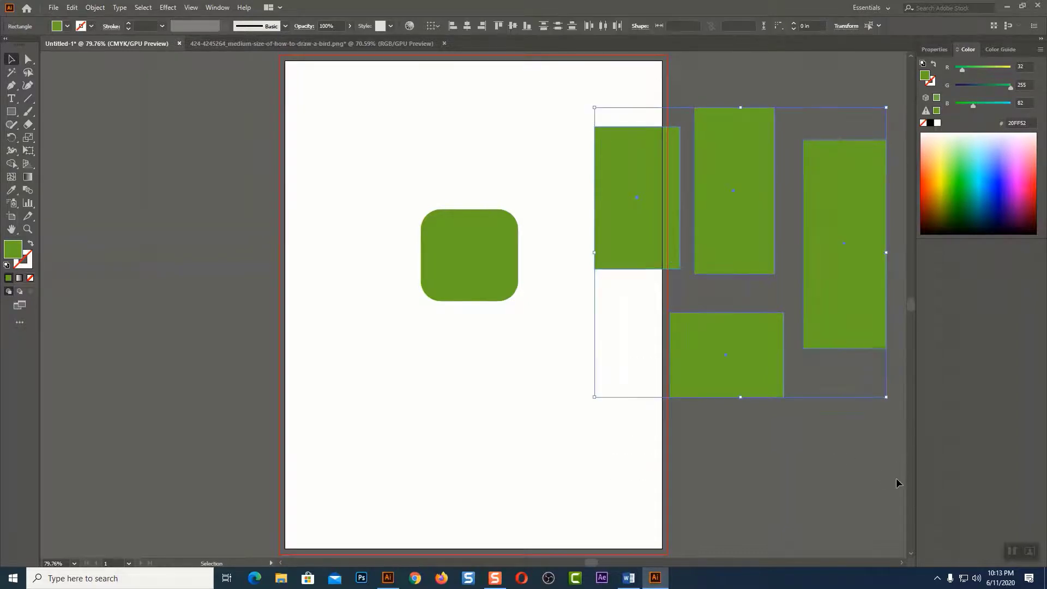
key("ctrl+g")
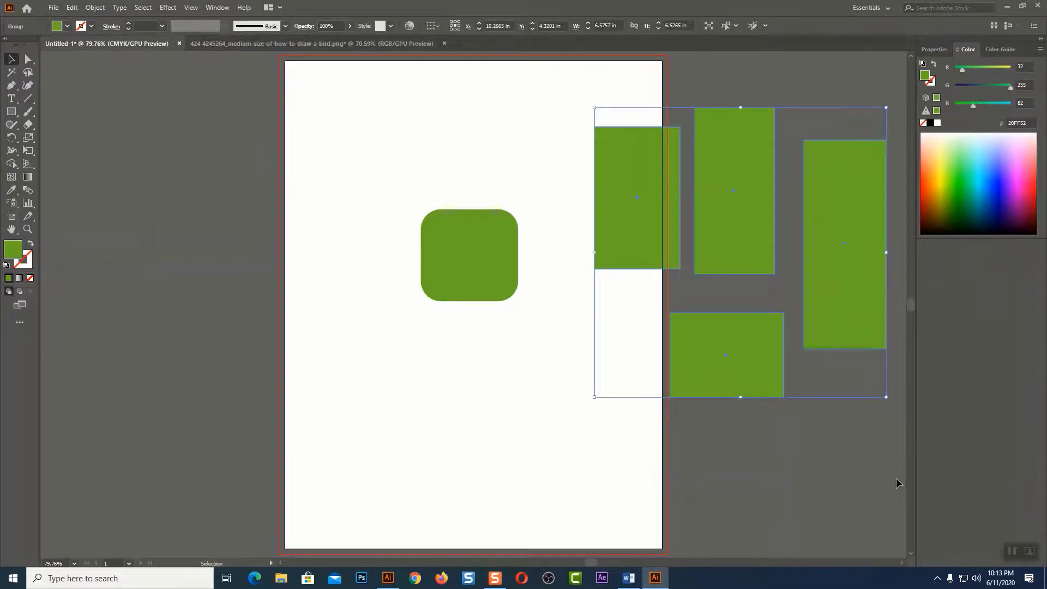
key("Delete")
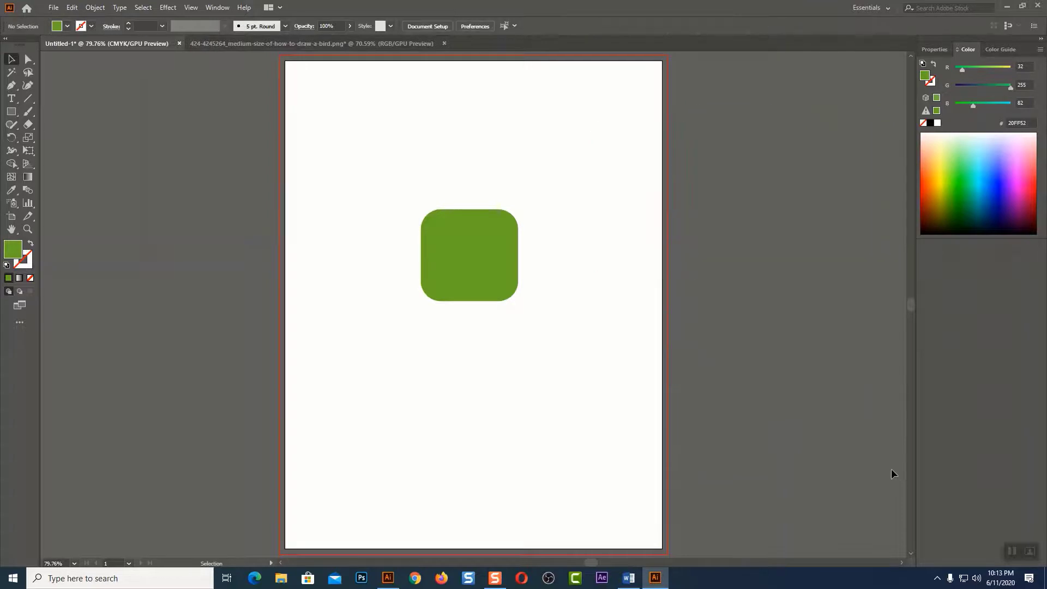
Step: Add the text 'GRAPHIC' below the green rounded square
left_click(11, 98)
left_click(428, 429)
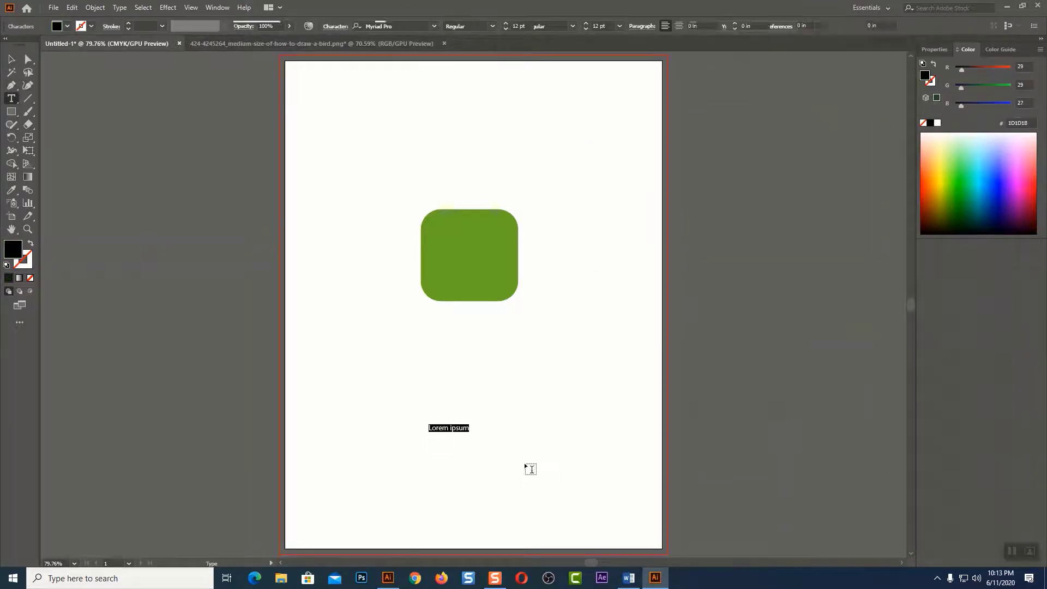
type("GRA")
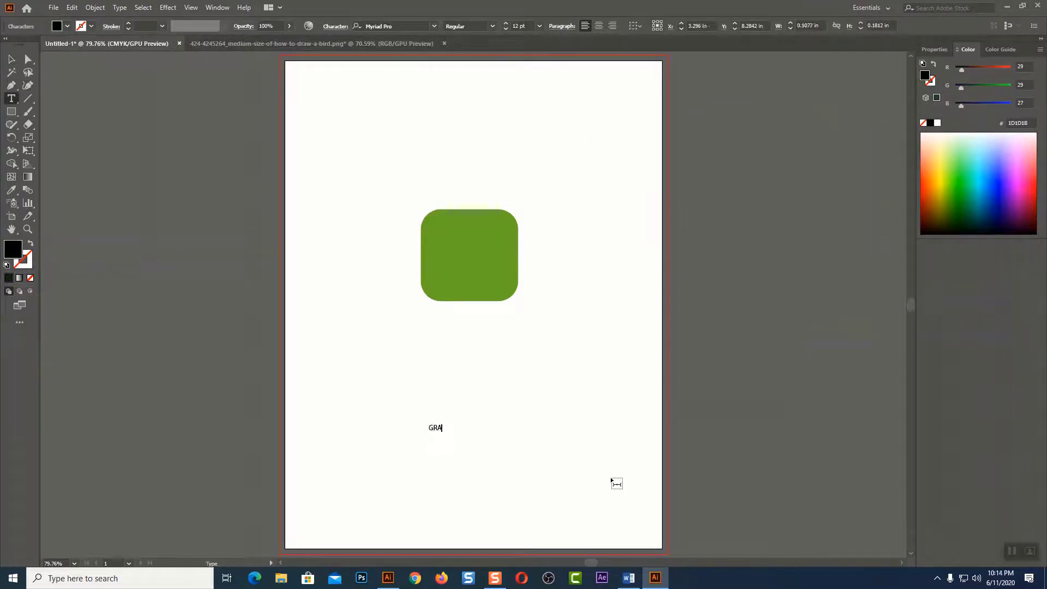
type("PHIC")
key("Escape")
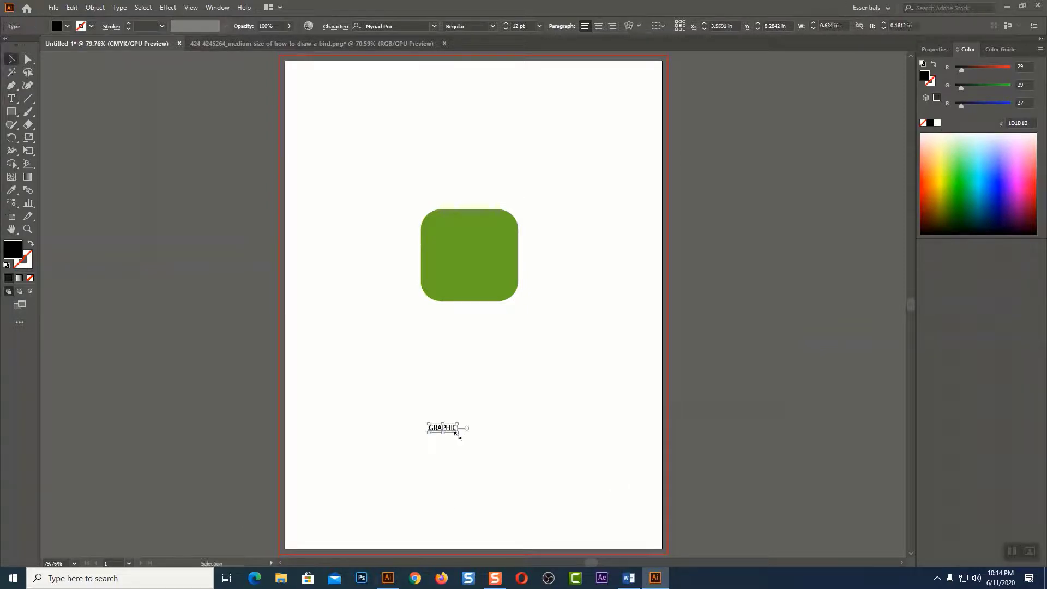
Step: Enlarge the GRAPHIC text to about 132 pt, nudge it right, and hide it
left_click_drag(458, 434, 618, 481)
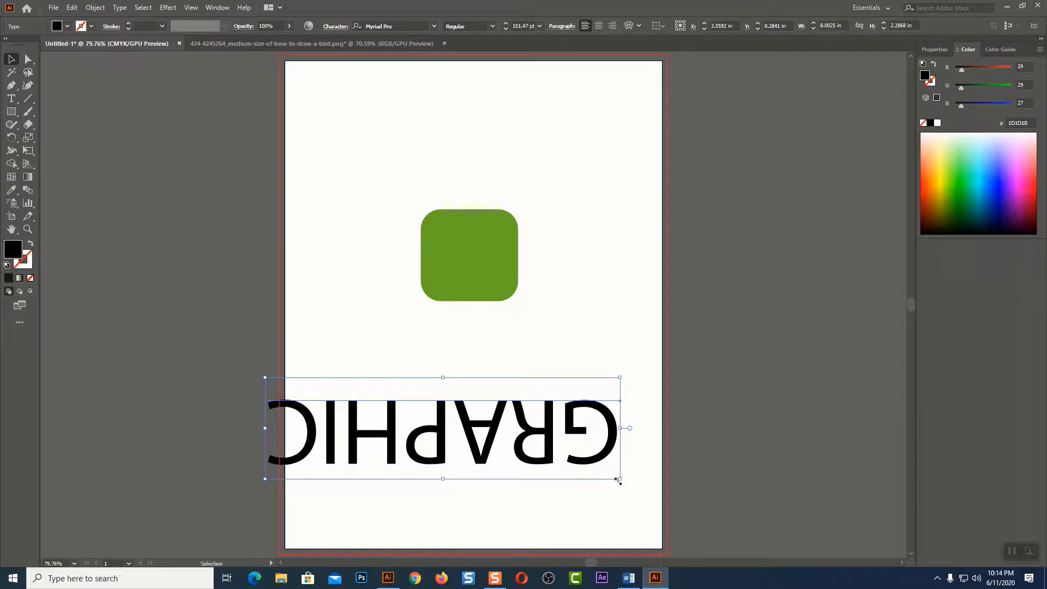
left_click(682, 492)
key("ctrl+z")
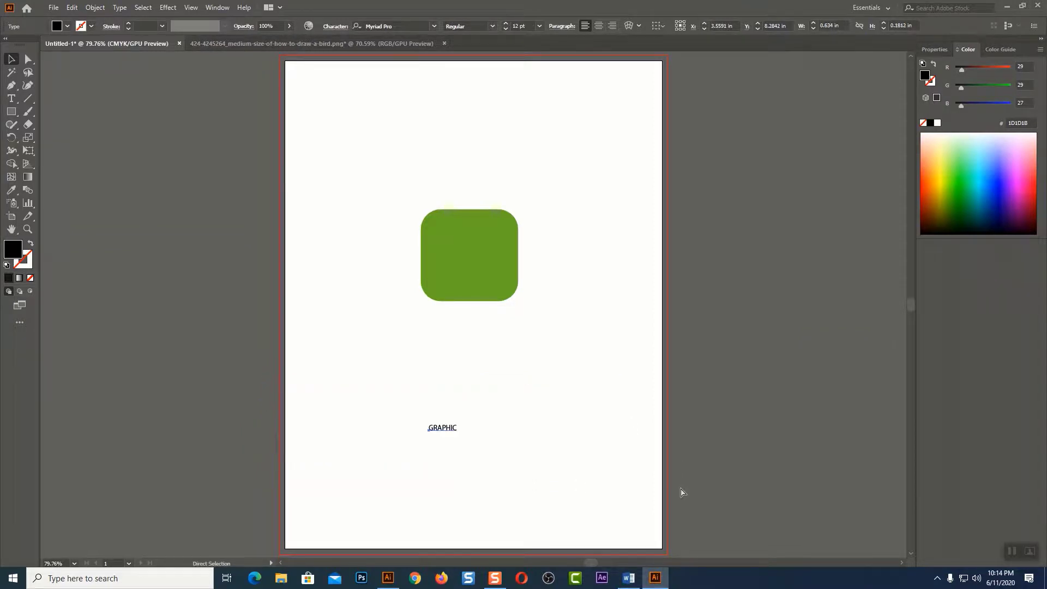
left_click_drag(458, 434, 598, 472)
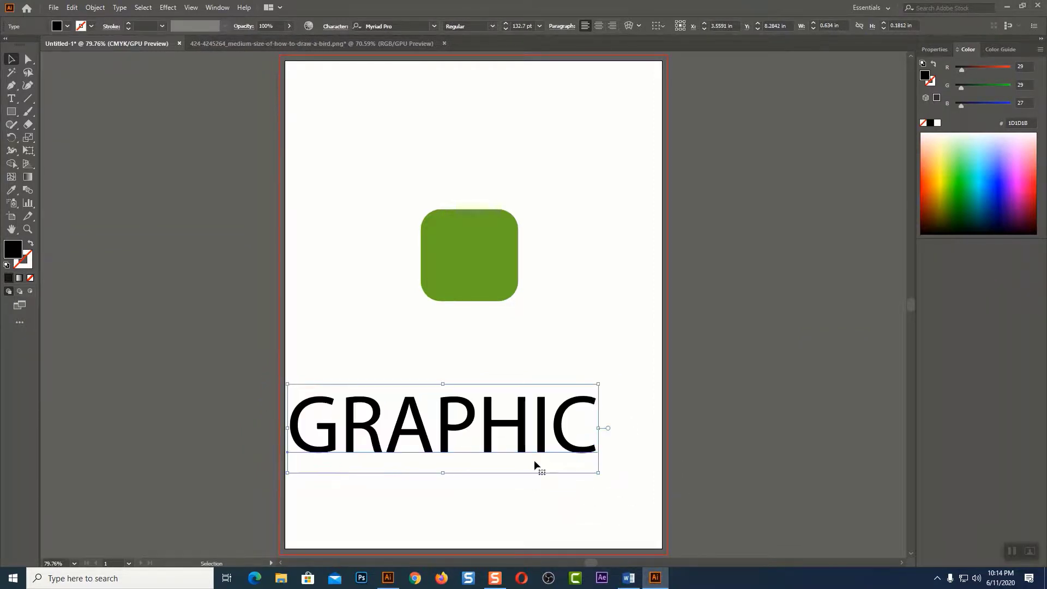
left_click_drag(534, 461, 562, 453)
key("a")
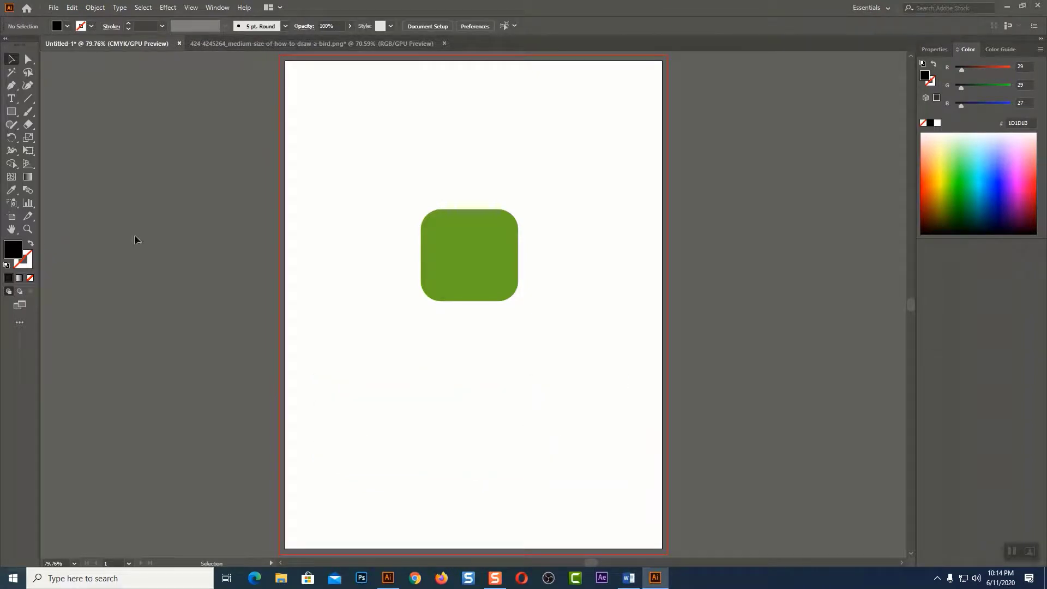
Step: Bring the Campfire Nights badge from the PNG document into Untitled-1 and hide it
left_click(275, 44)
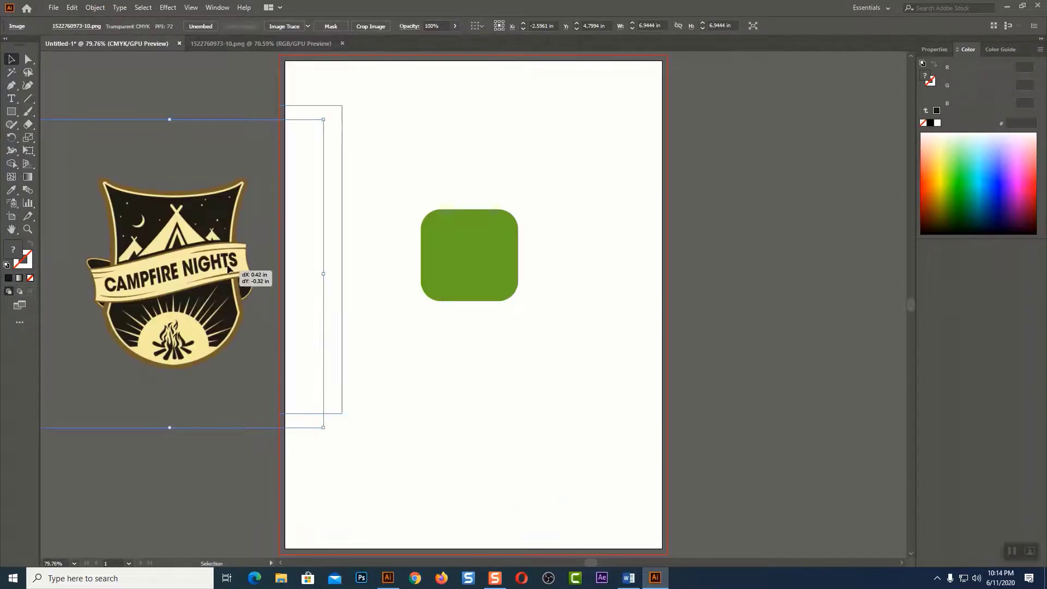
left_click_drag(228, 268, 208, 278)
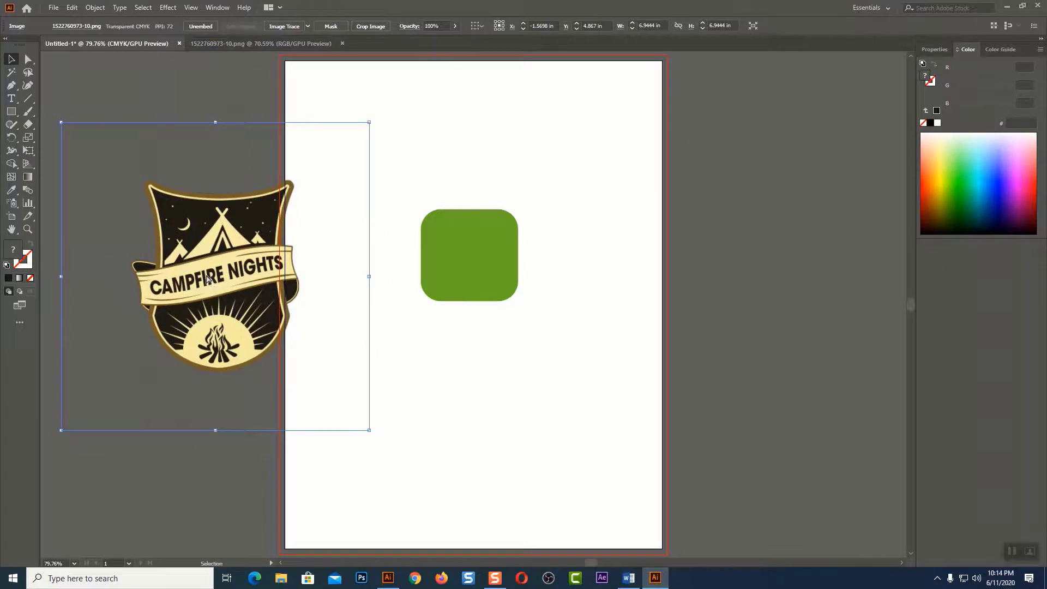
key("Delete")
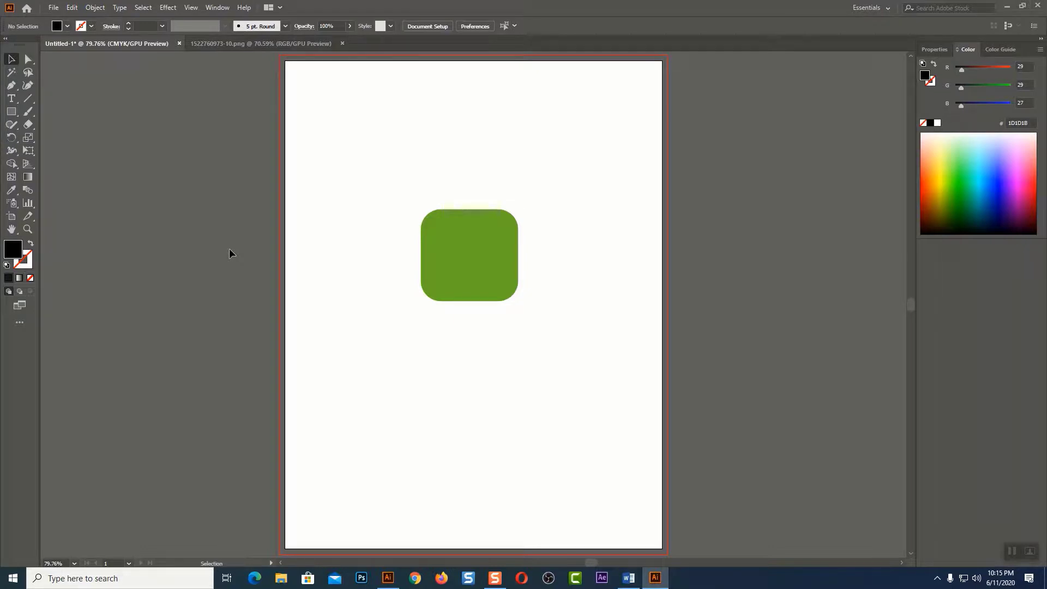
Step: Use Show All (Alt+Ctrl+3) to reveal the rectangles, GRAPHIC text and badge
left_click(96, 8)
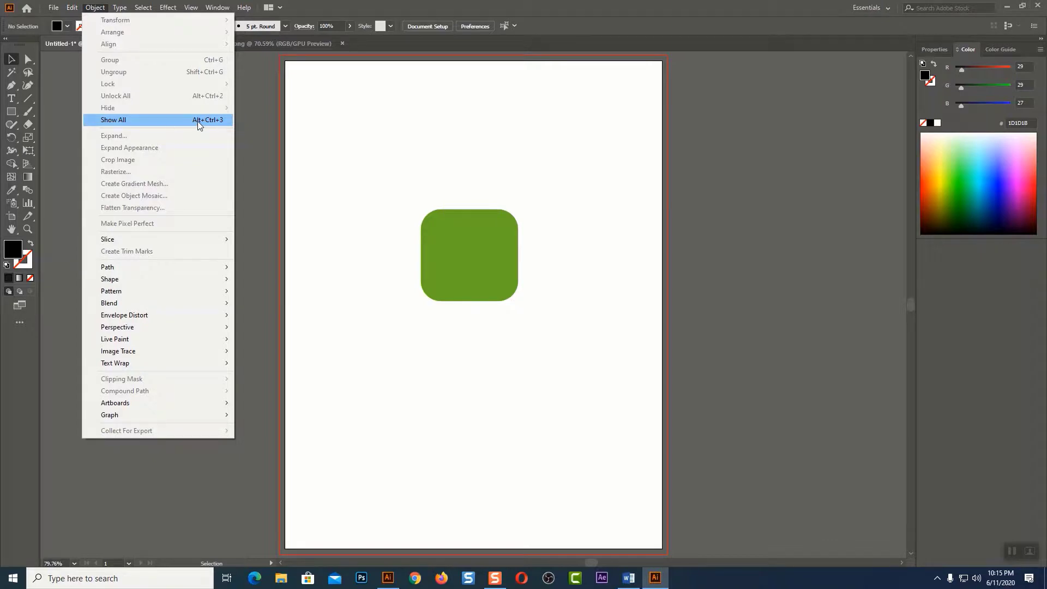
left_click(678, 189)
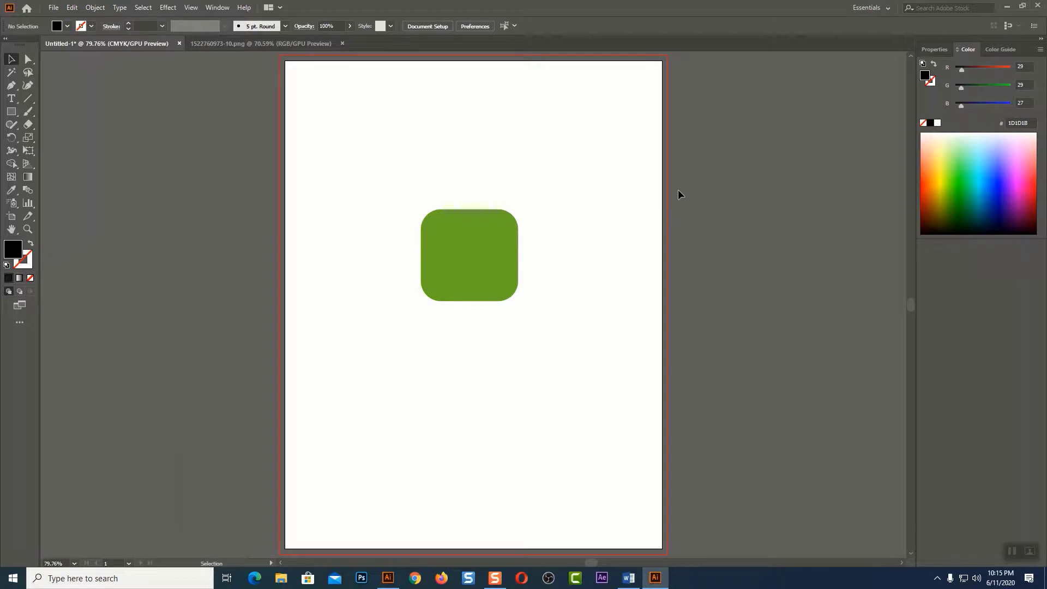
key("alt")
key("ctrl+z")
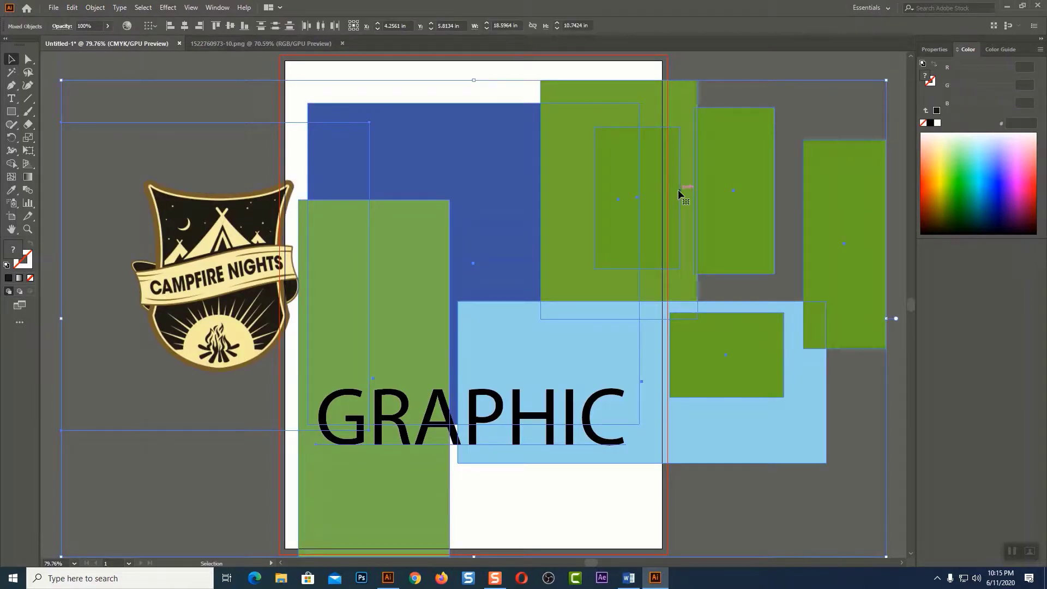
Step: Drag the Campfire Nights badge onto the artboard centre
scroll(626, 139, "up", 3)
left_click(694, 108)
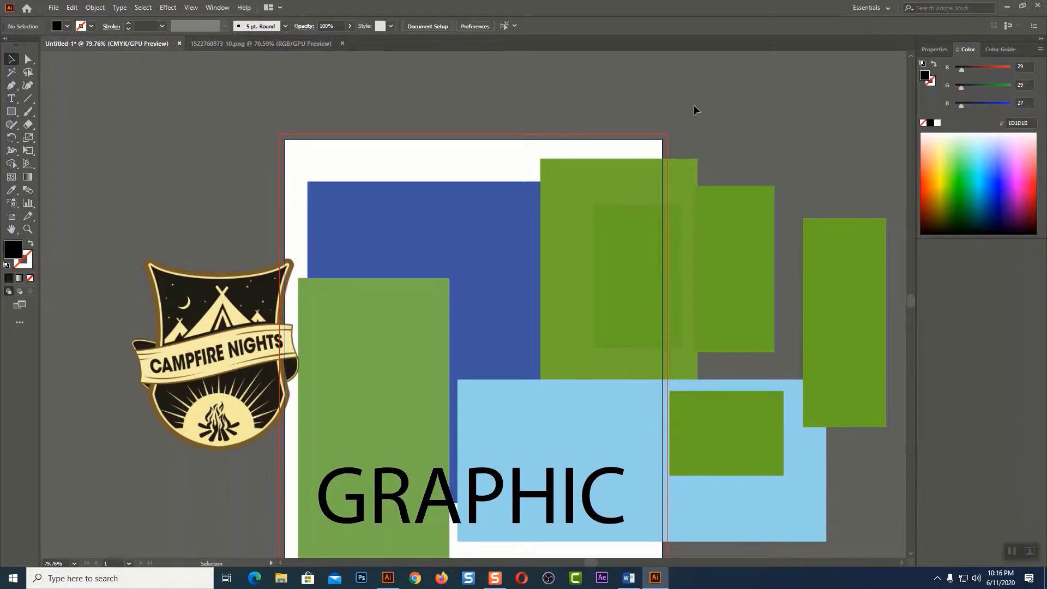
scroll(693, 109, "down", 3)
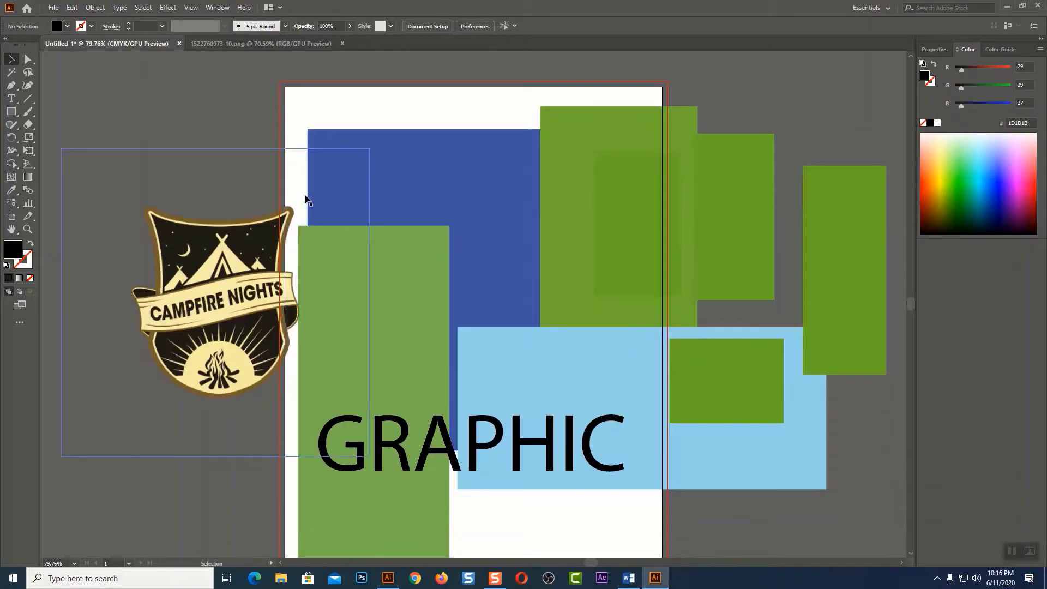
mouse_move(322, 280)
left_mouse_down()
mouse_move(525, 232)
mouse_move(523, 258)
left_mouse_up()
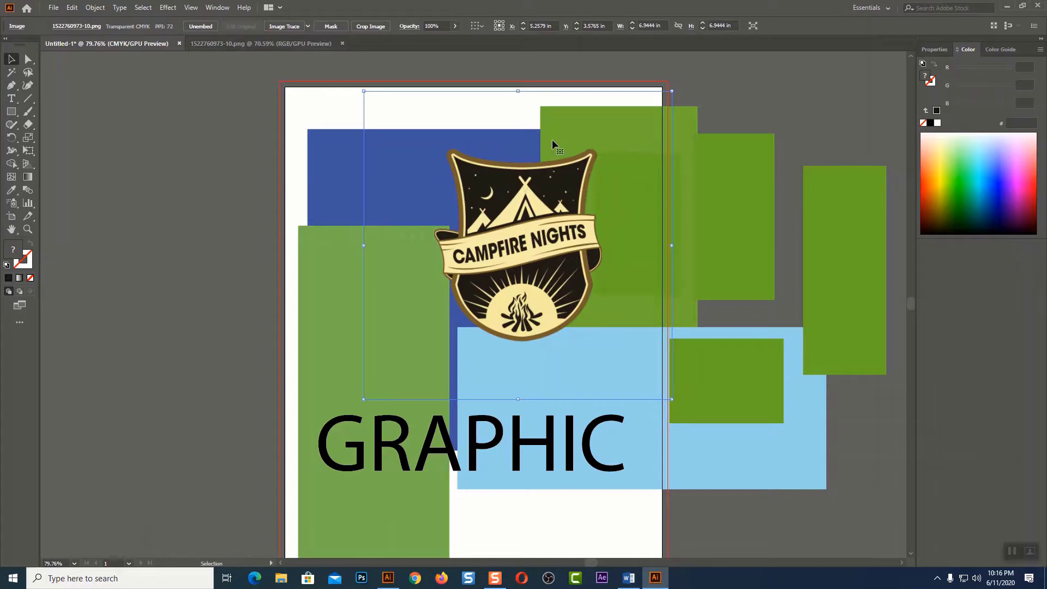
Step: Select the Campfire Nights badge and delete it
left_click(211, 176)
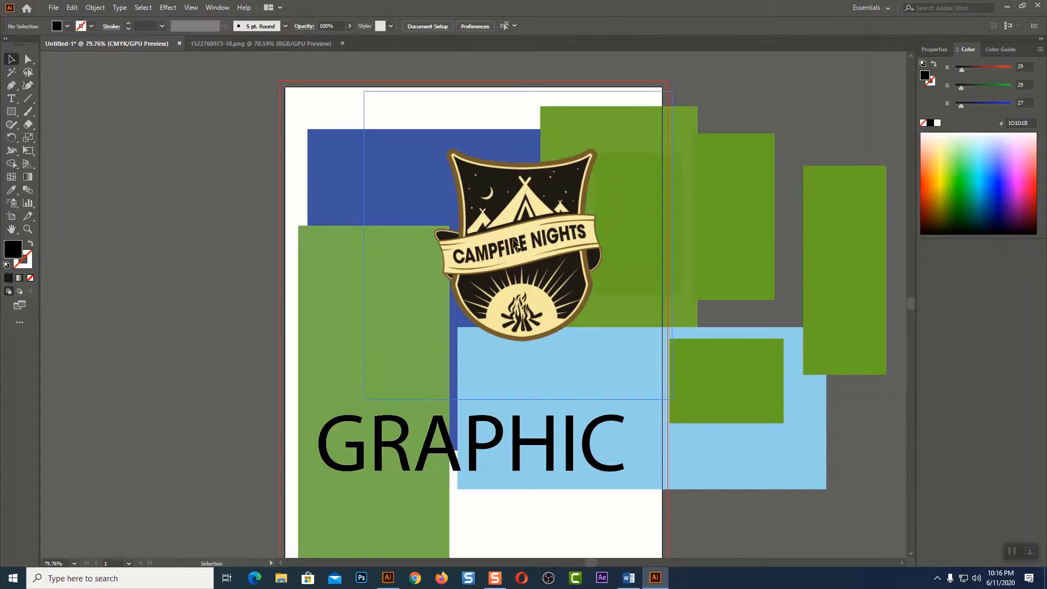
left_click(576, 144)
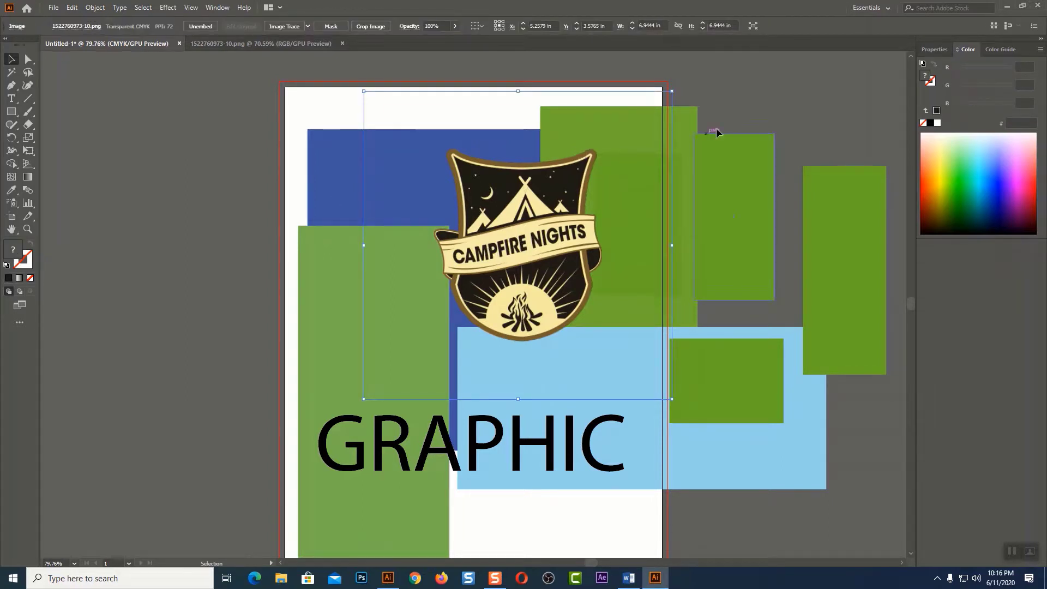
key("a")
left_click(533, 213)
key("Delete")
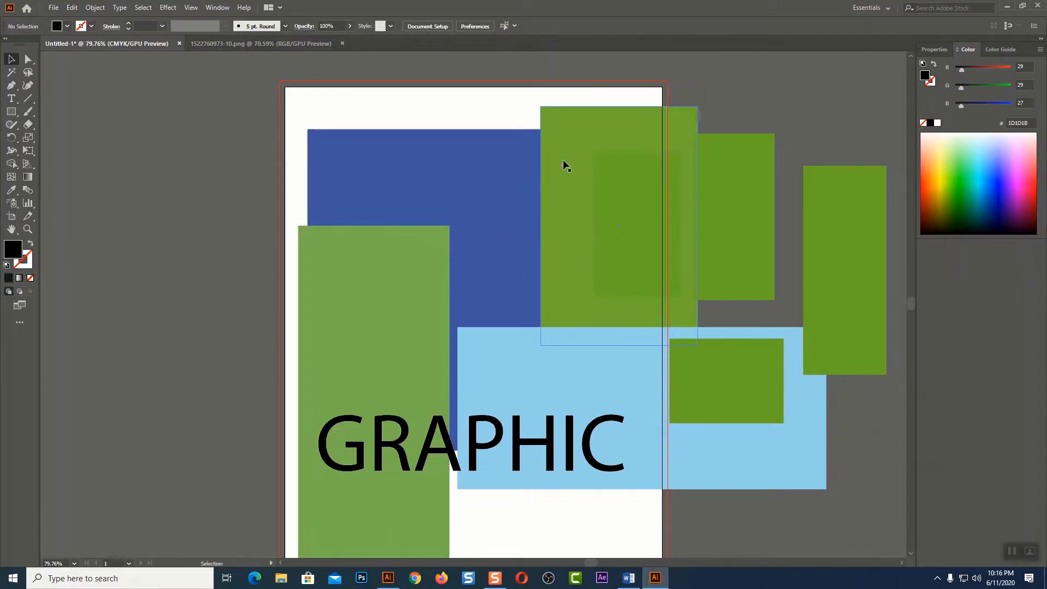
Step: Shift the green rectangles further right and restore the Campfire Nights badge over them
mouse_move(628, 223)
left_mouse_down()
mouse_move(490, 232)
mouse_move(676, 224)
left_mouse_up()
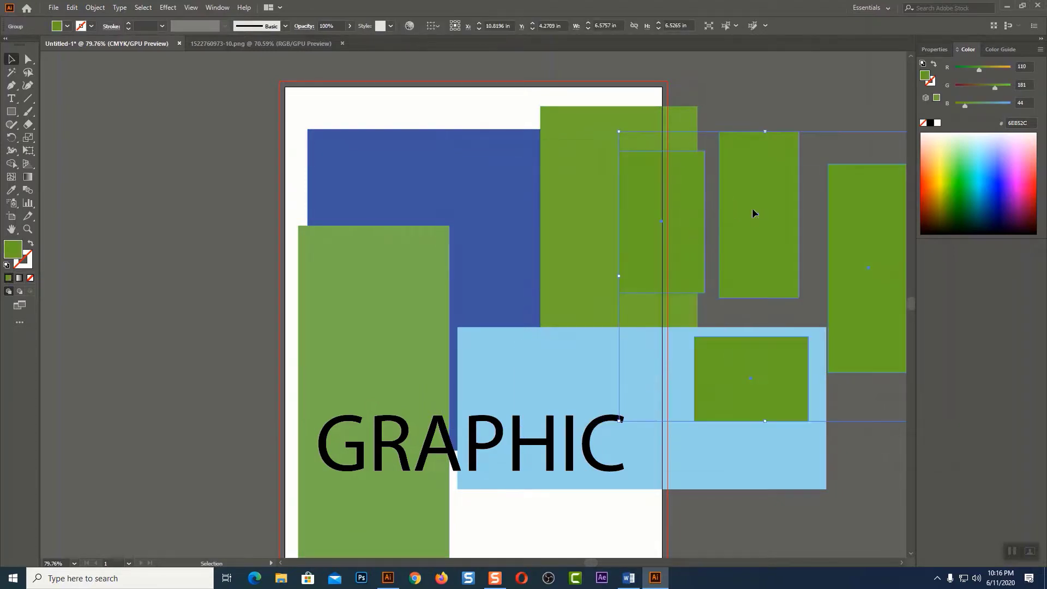
left_click_drag(753, 212, 806, 192)
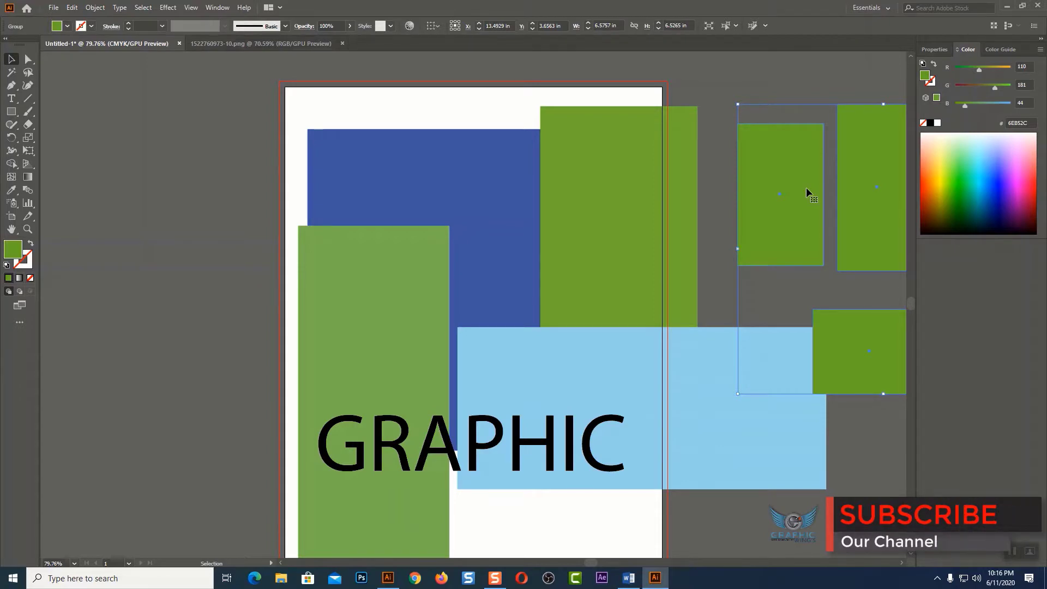
key("a")
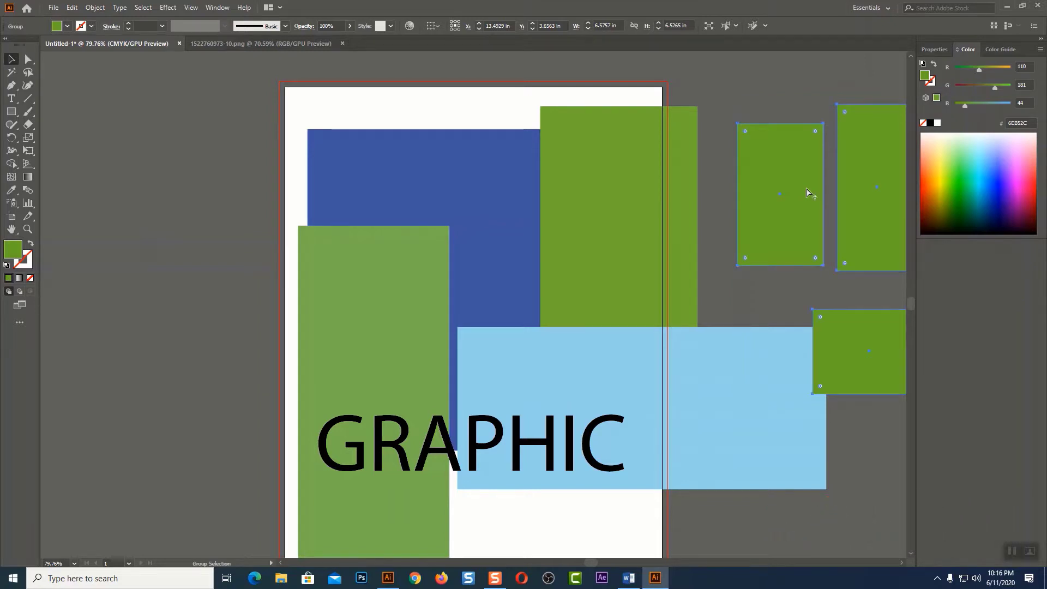
key("ctrl+v")
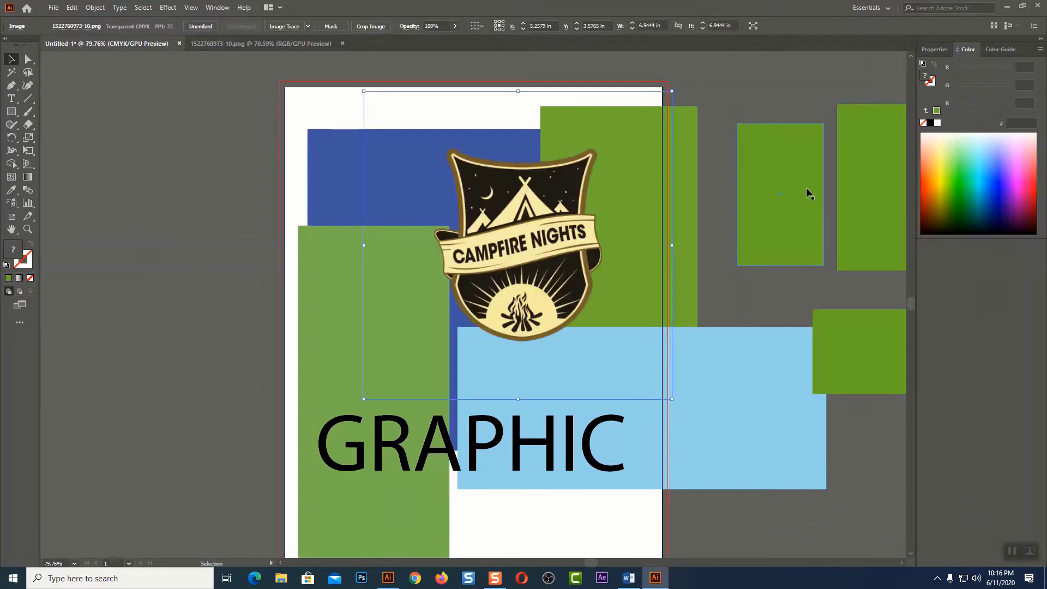